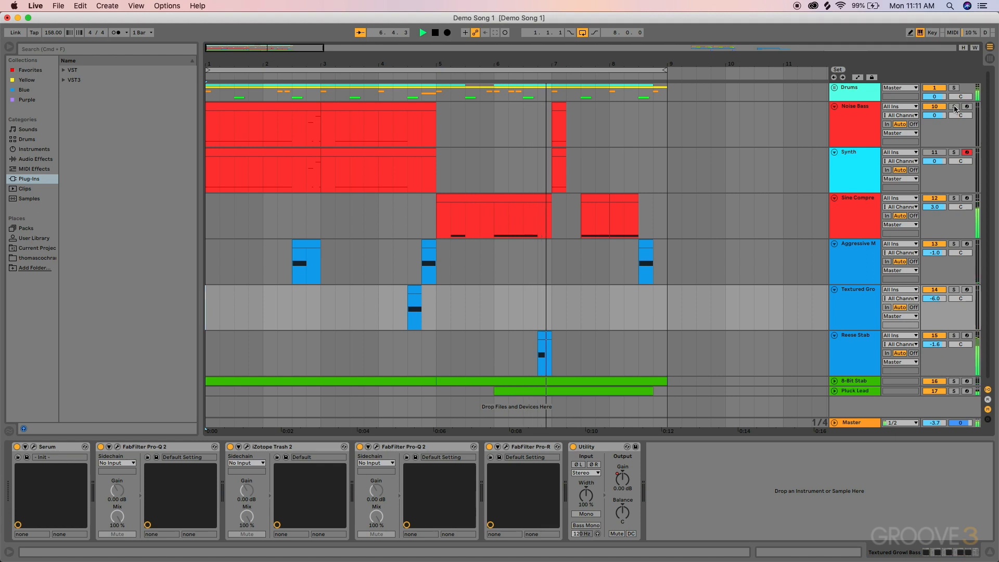
Solo the Noise Bass track to listen to it on its own, and end the solo
left_click(955, 107)
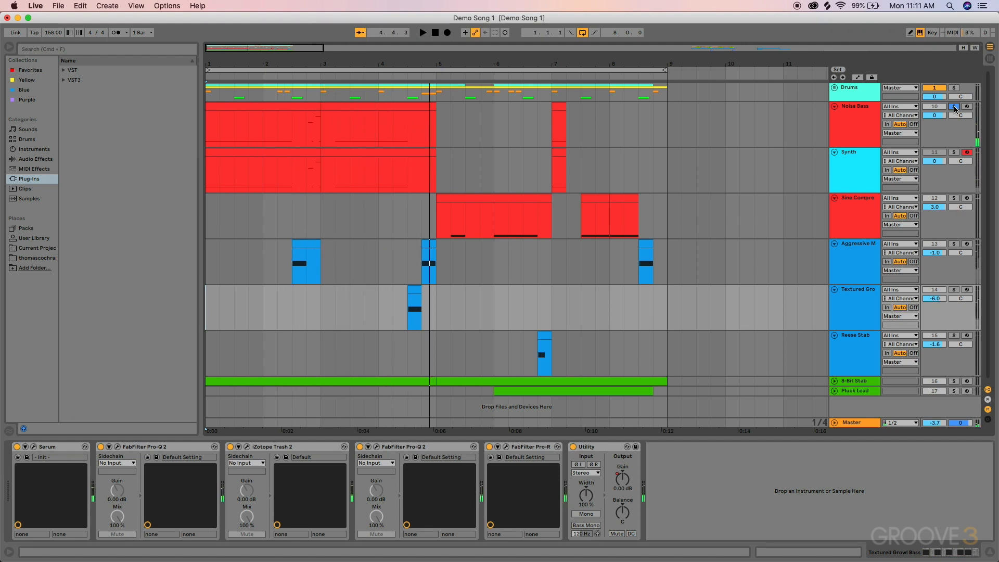
left_click(955, 107)
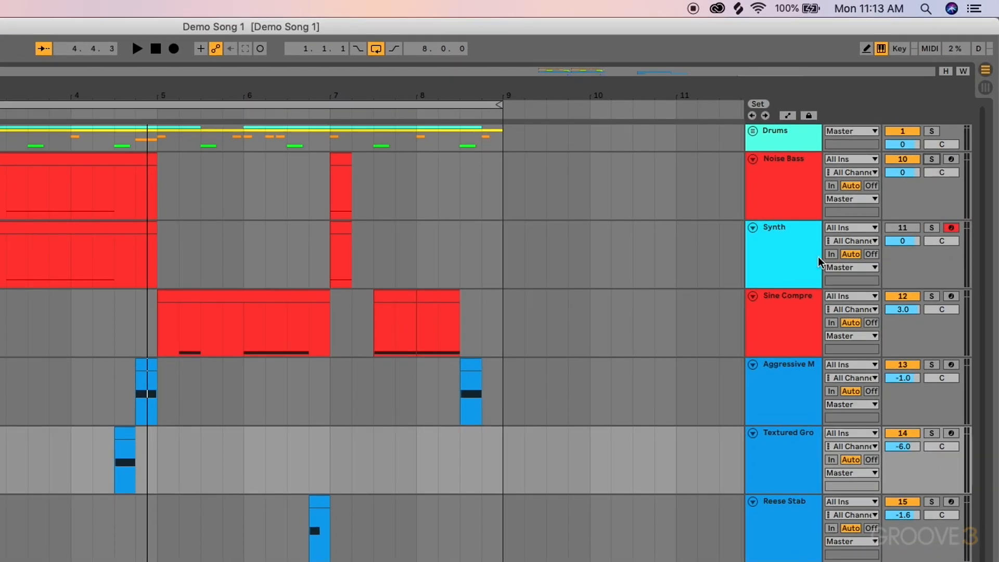
Activate the Synth track, deactivate the Noise Bass track, and keep Synth selected
left_click(871, 172)
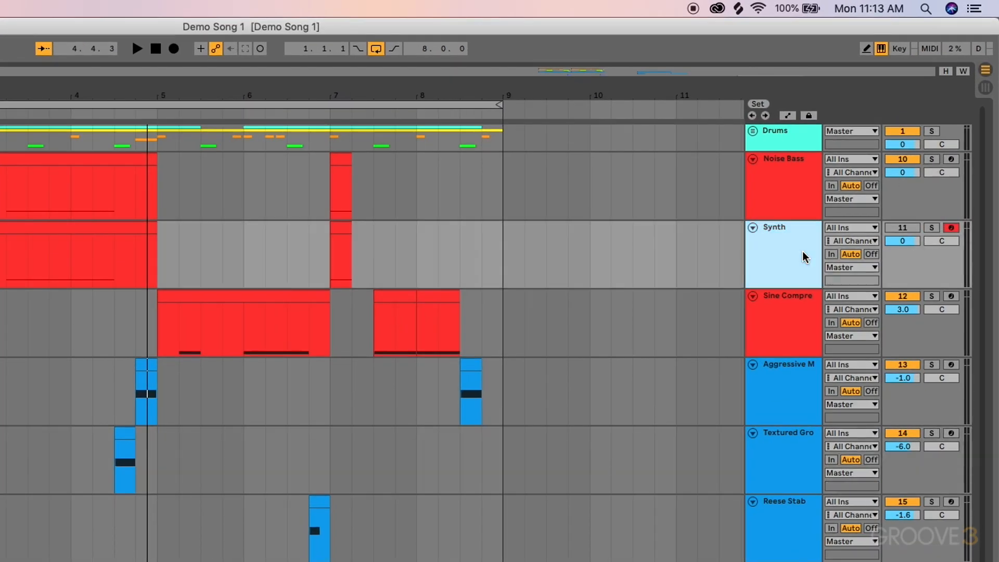
left_click(913, 229)
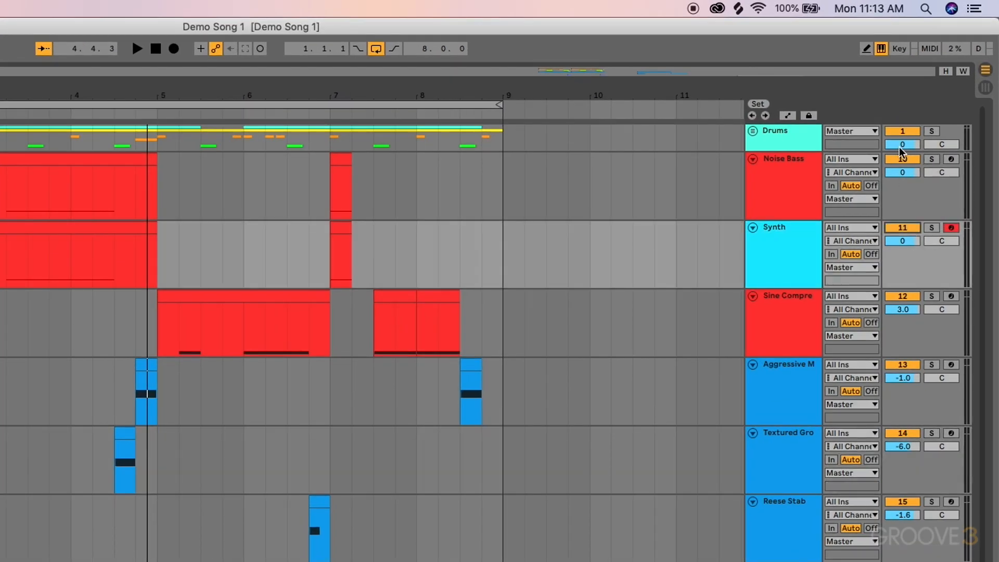
left_click(904, 157)
left_click(792, 251)
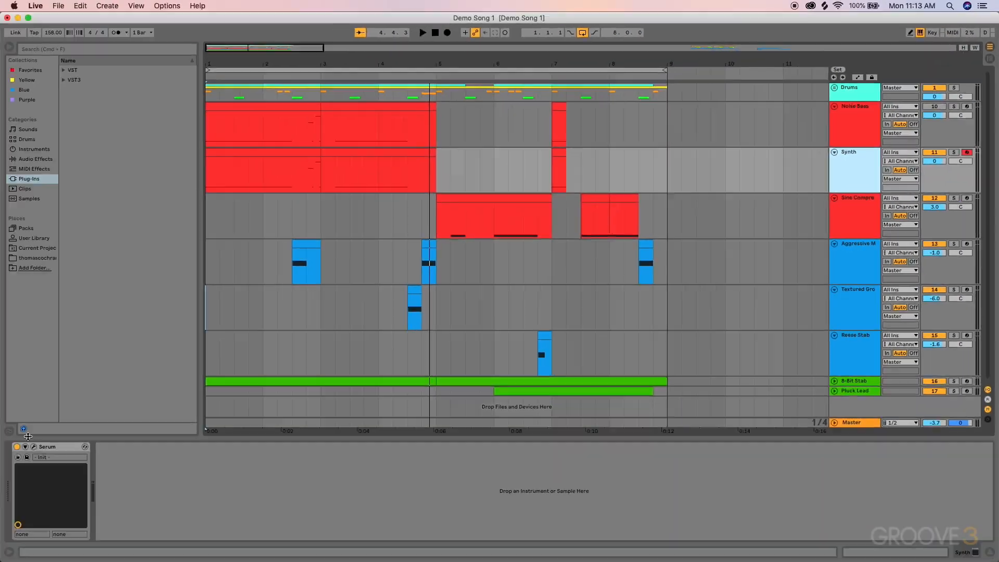
Open the Serum instrument on the Synth track and load the Analog_BD_Sin wavetable into oscillator A
left_click(34, 448)
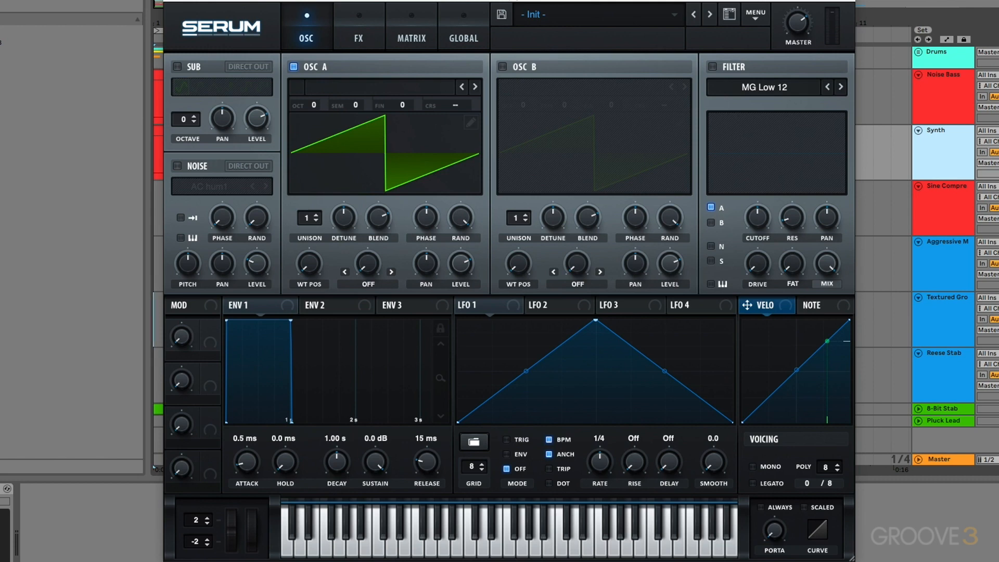
left_click(395, 86)
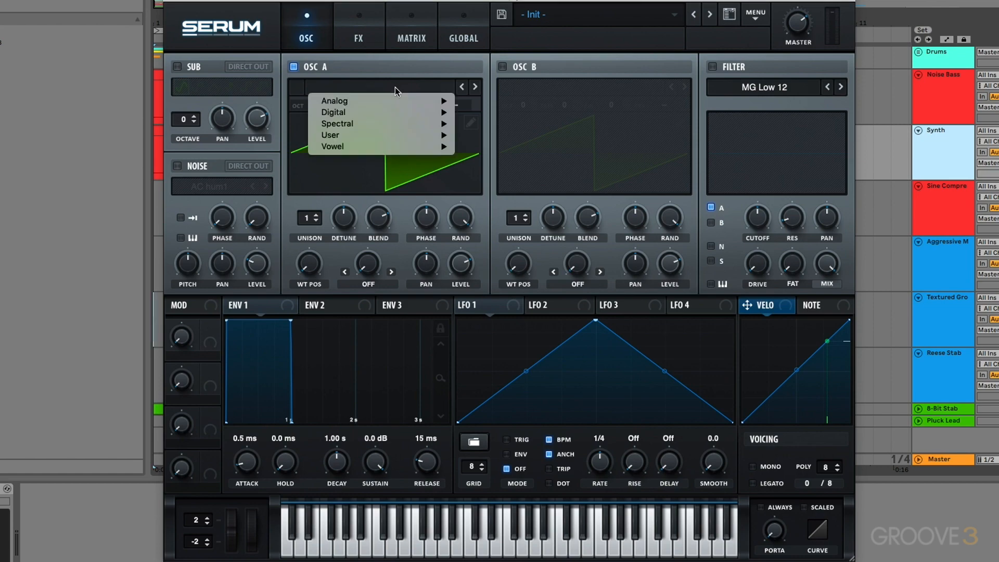
mouse_move(396, 100)
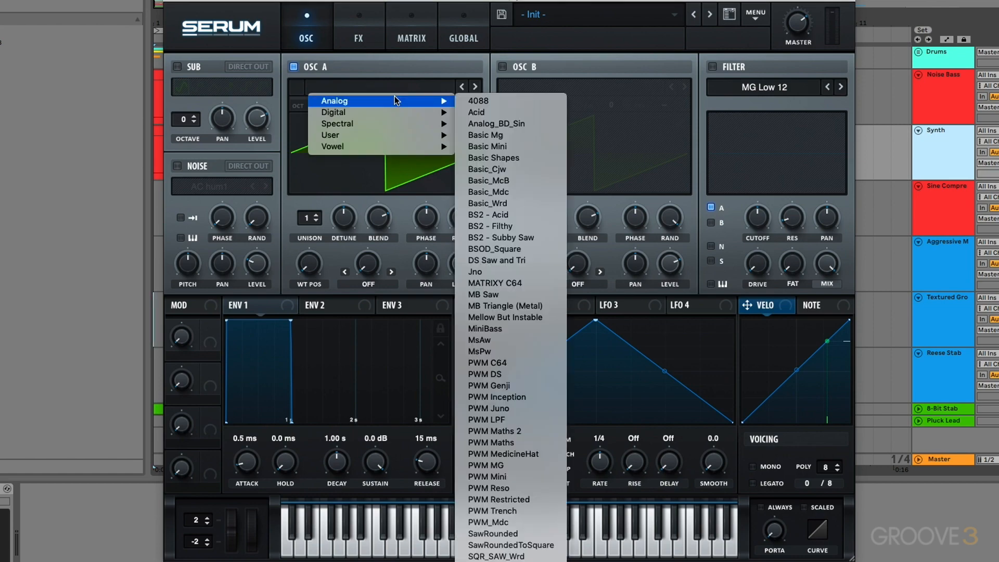
left_click(494, 125)
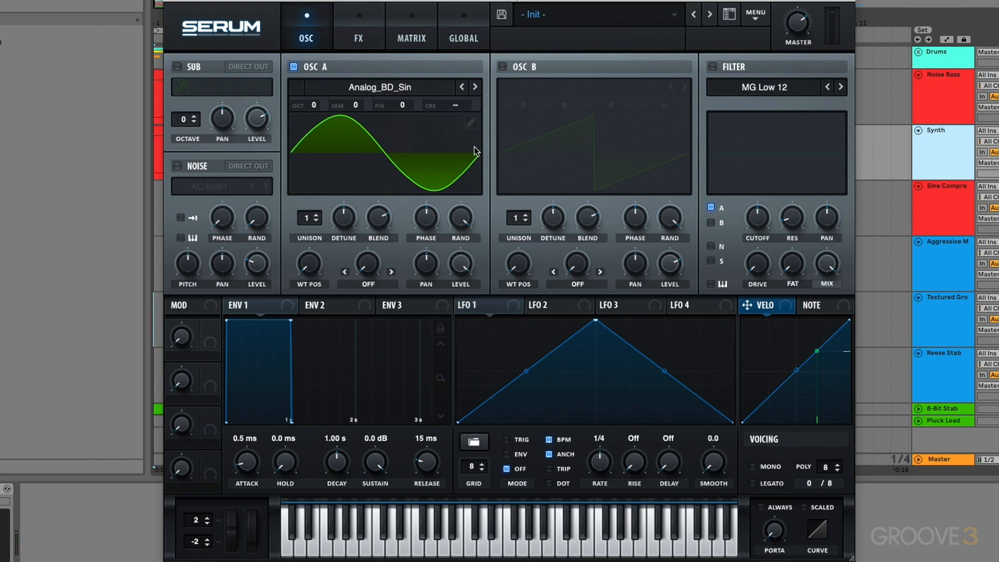
Enable mono voicing and turn on oscillator B with the Analog_BD_Sin wavetable
left_click(753, 467)
left_click(502, 67)
left_click(562, 88)
mouse_move(570, 103)
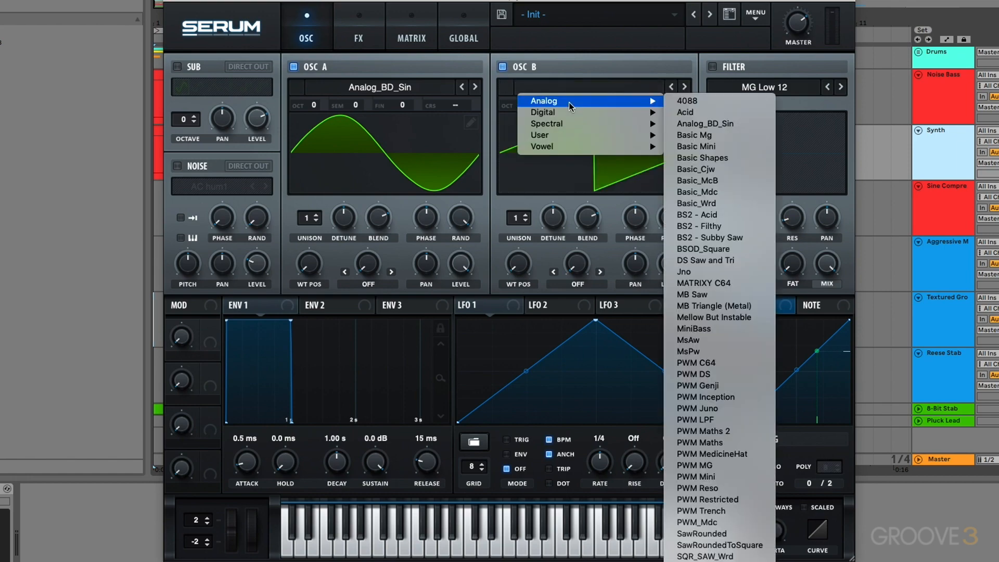
left_click(714, 124)
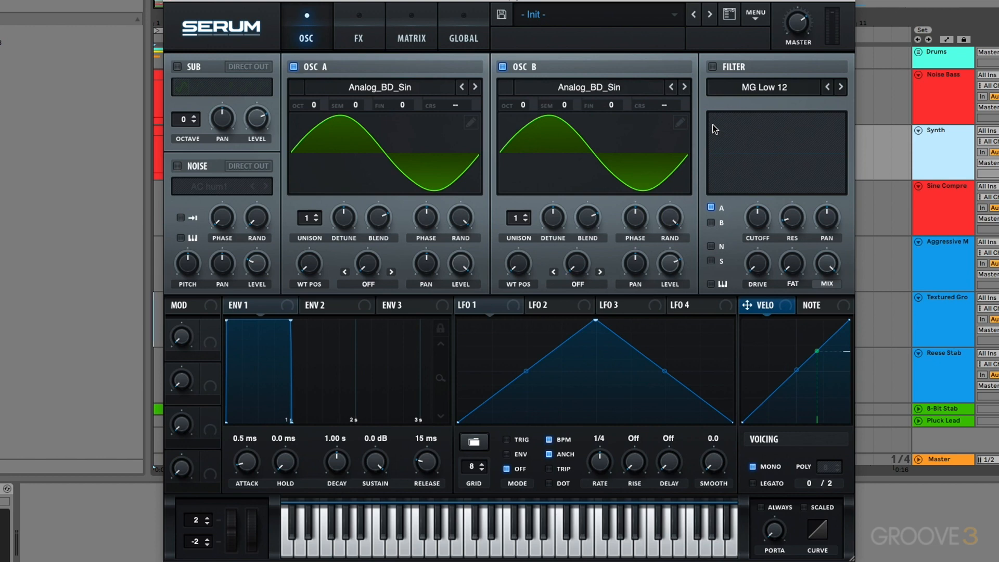
Give oscillator B two unison voices with lower detune and level, and set its warp mode to FM NoiseOsc
left_click(526, 215)
left_click_drag(555, 223, 557, 249)
left_click_drag(670, 264, 657, 323)
left_click(579, 284)
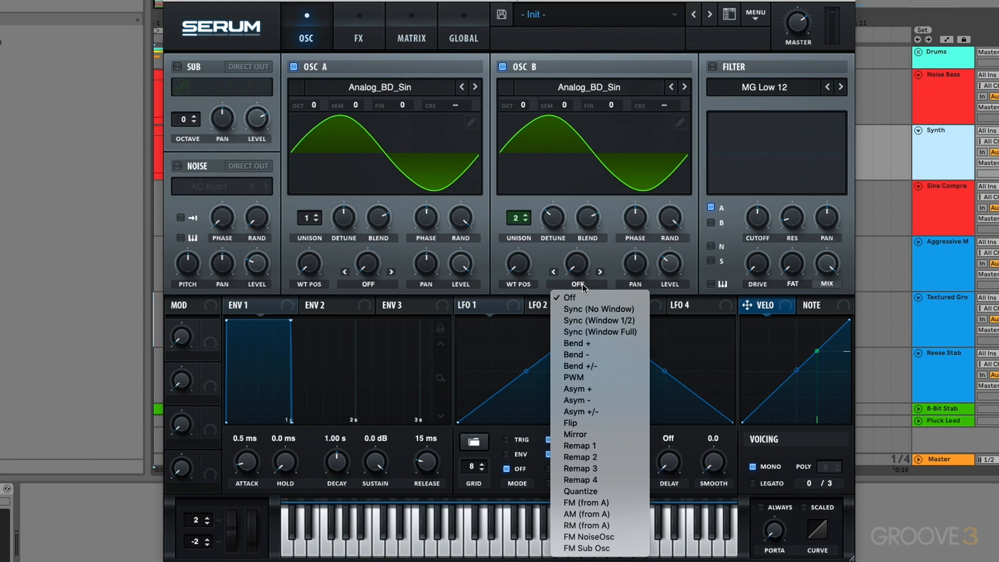
left_click(621, 541)
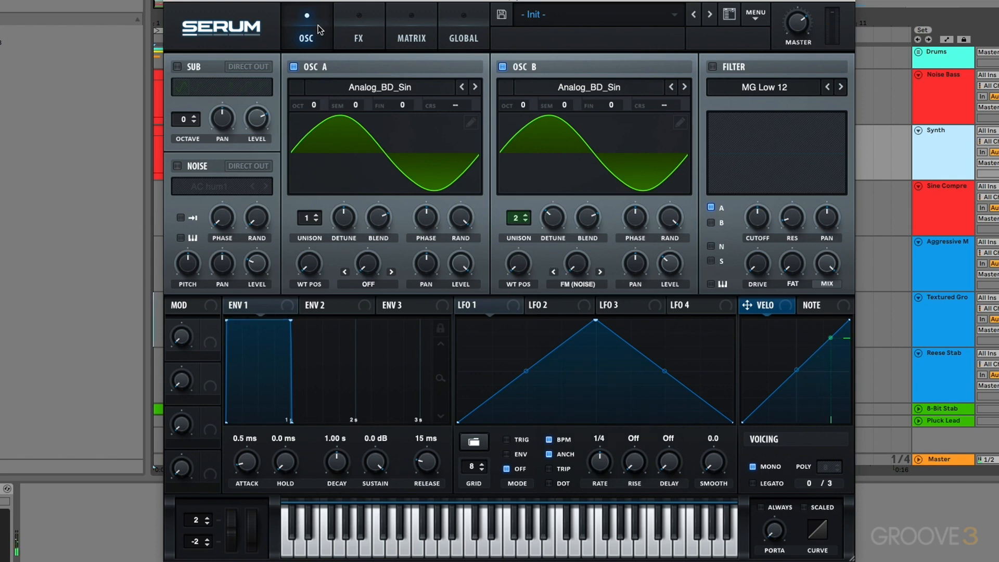
Audition oscillator B without oscillator A, set B's level to about 41%, and raise its noise FM amount
left_click(294, 68)
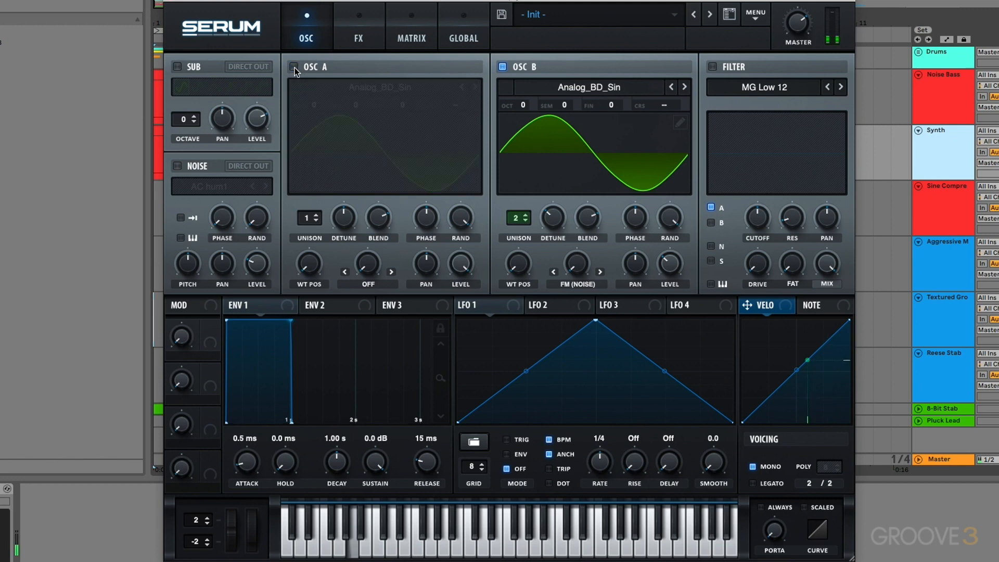
left_click(294, 67)
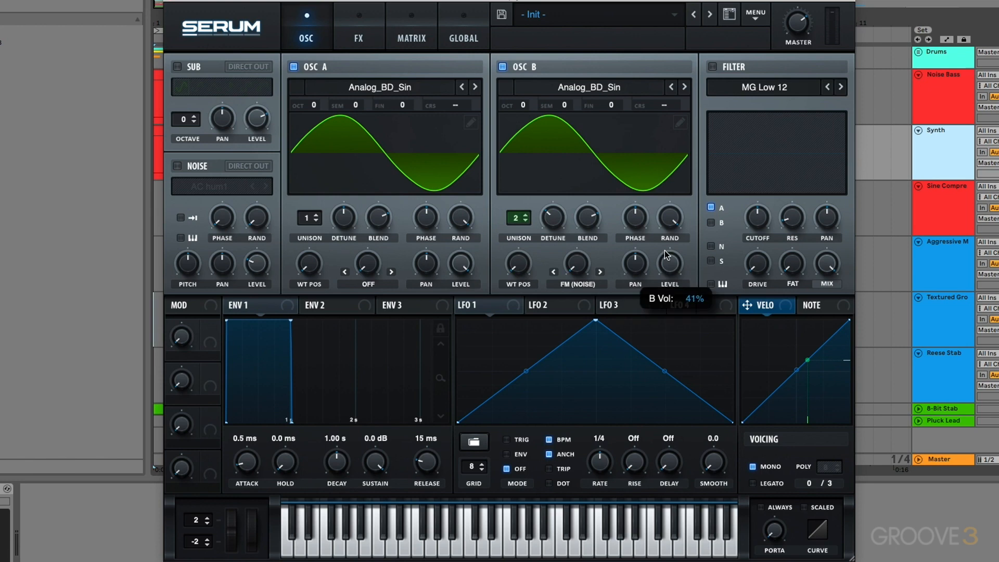
left_click_drag(582, 268, 594, 175)
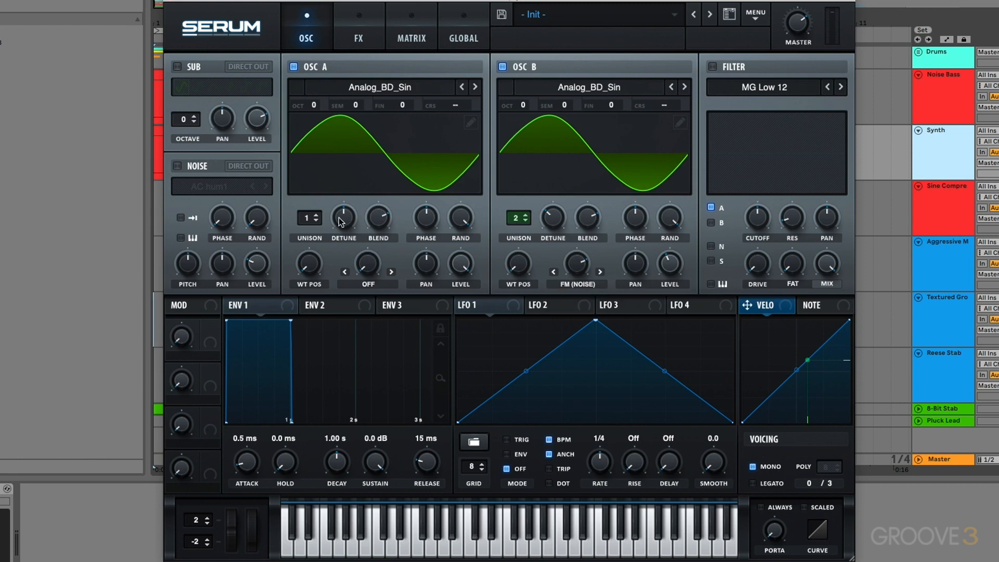
Turn on the noise oscillator with the ARP circuit sample and audition it with oscillators A and B off
left_click(177, 166)
left_click(205, 187)
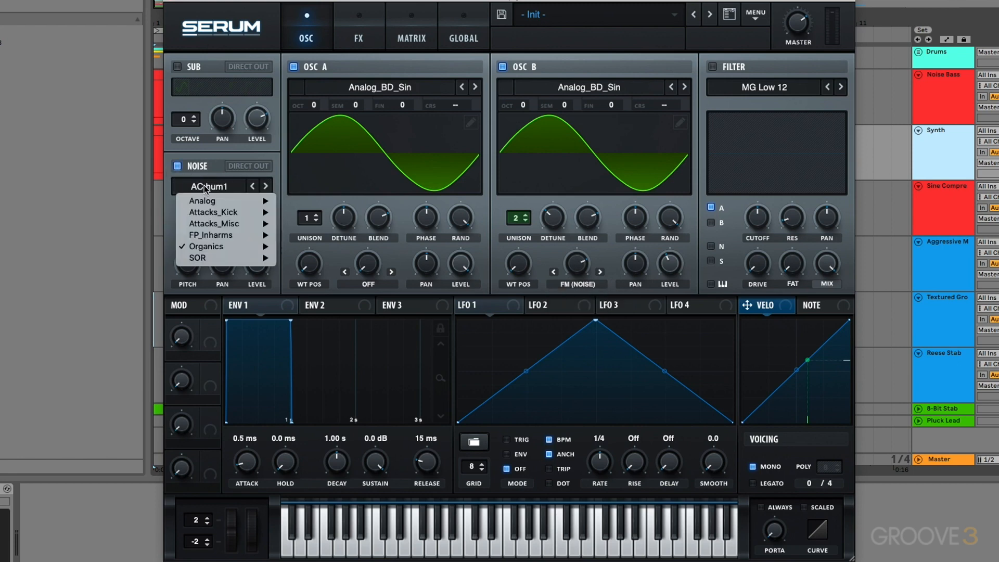
mouse_move(209, 201)
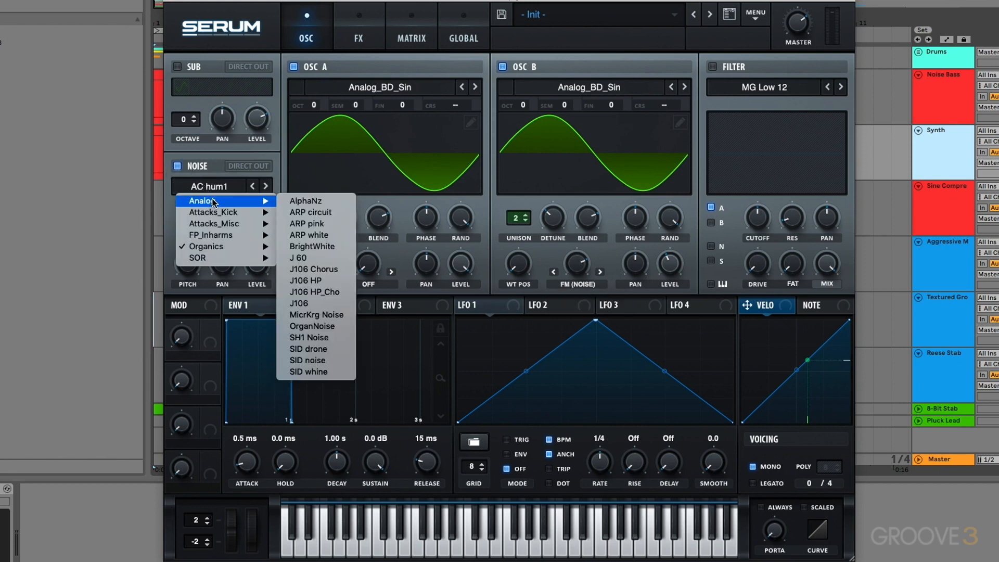
left_click(326, 213)
left_click(294, 67)
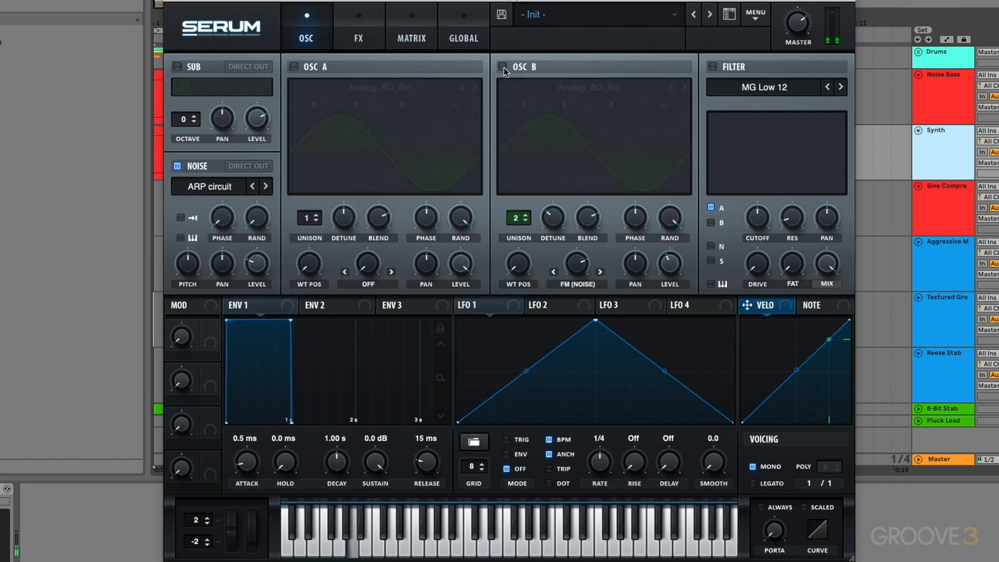
left_click(294, 67)
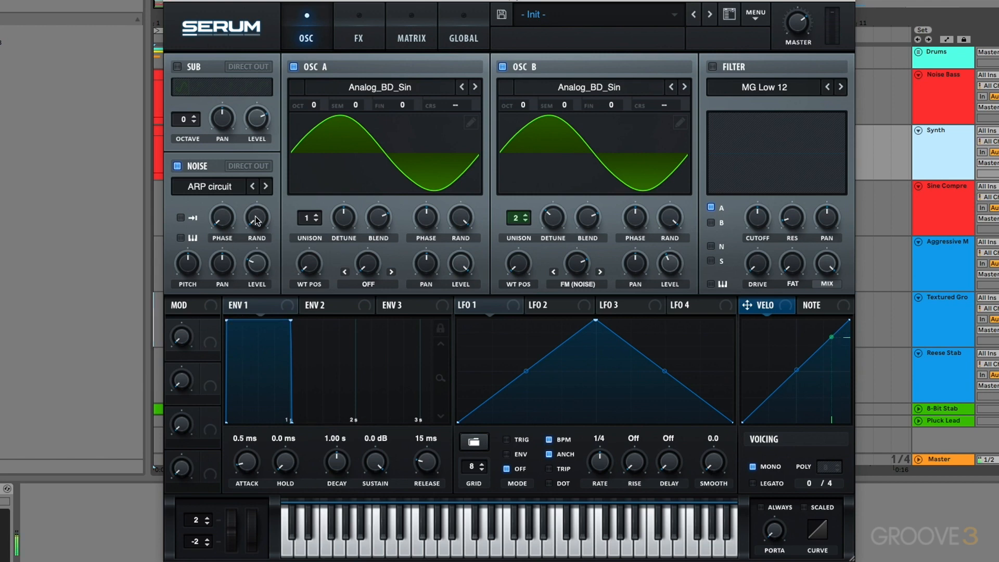
Raise the noise oscillator's phase randomness and pitch, turn down its level, and compare the sound with oscillator A off and on
left_click_drag(255, 216, 269, 84)
left_click_drag(193, 260, 187, 219)
mouse_move(263, 263)
left_click(294, 67)
left_click(294, 67)
Enable the filter on oscillator B only, lower its cutoff, add some drive, and choose the High 12 filter type
left_click(713, 66)
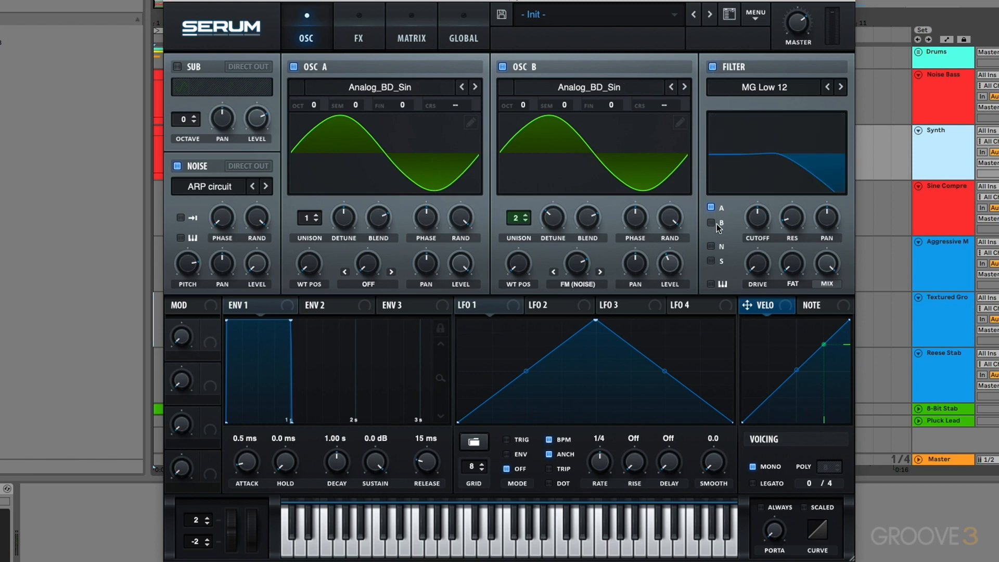
left_click_drag(757, 217, 763, 267)
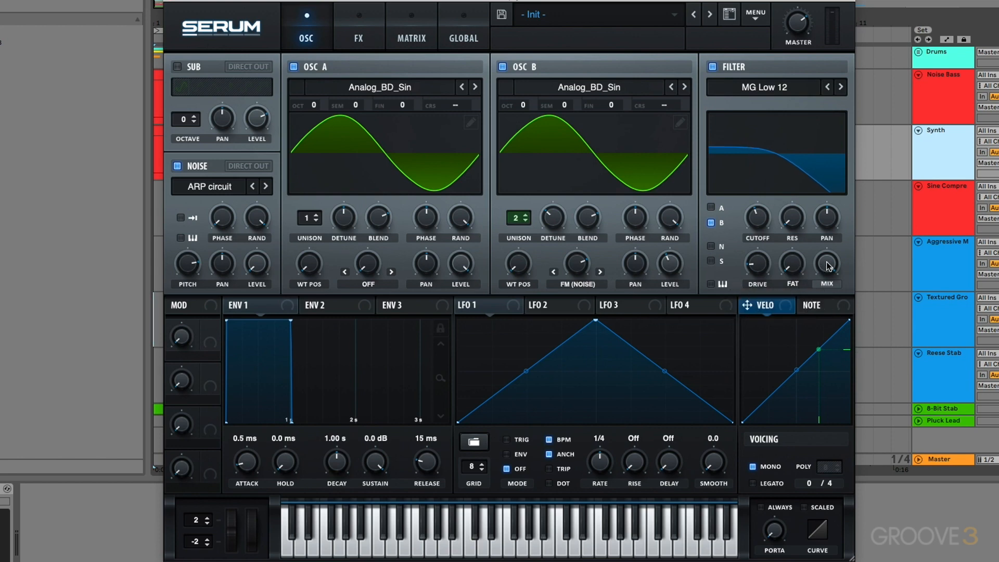
left_click(788, 92)
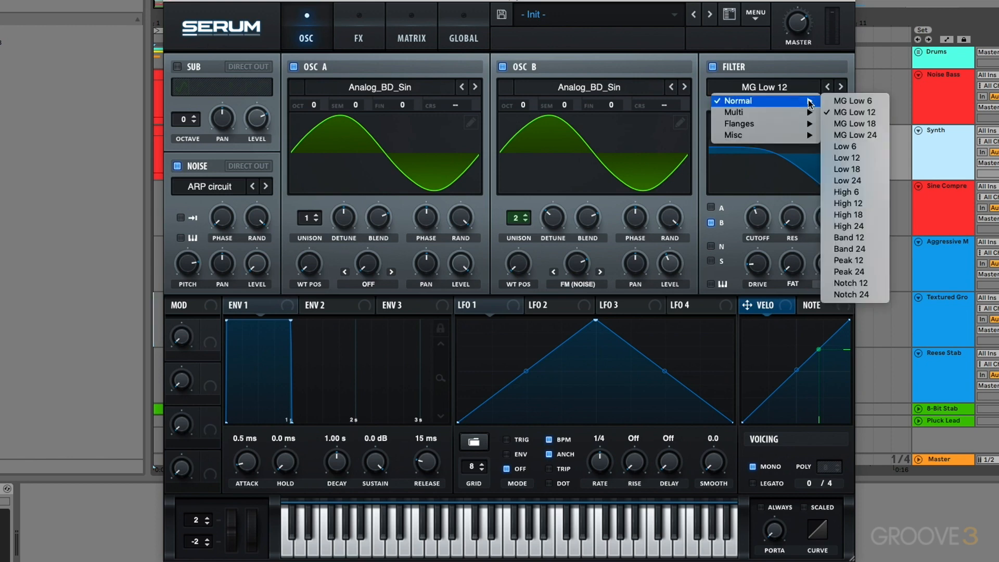
left_click(857, 203)
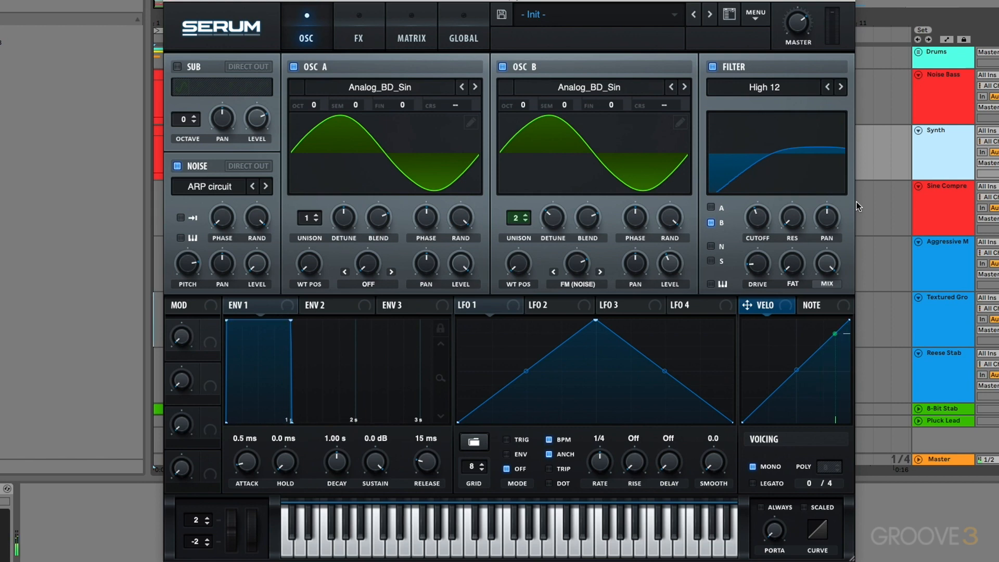
Set envelope 1's decay to 639 ms and its sustain to -4.6 dB, and close the Serum editor
left_click(267, 303)
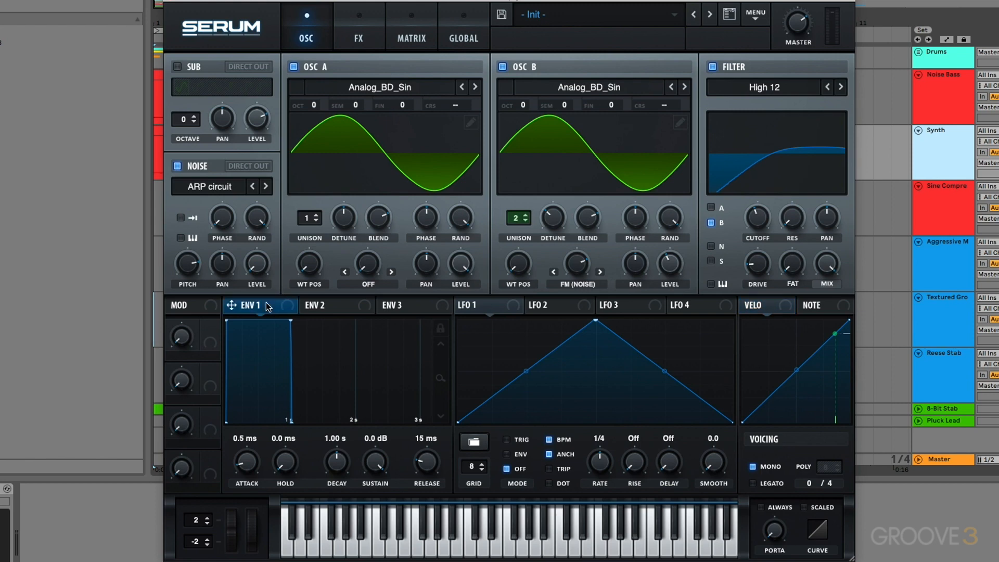
double_click(341, 462)
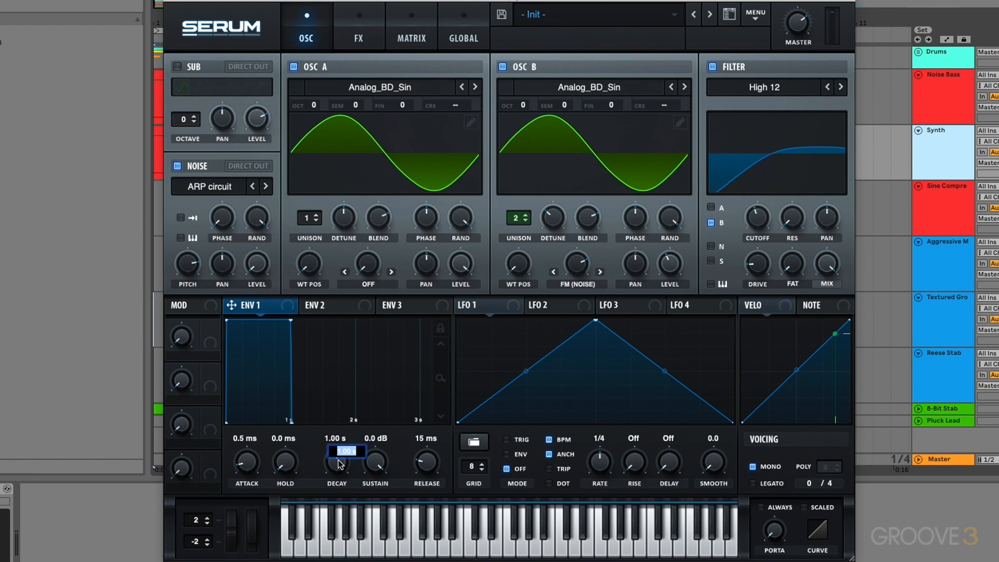
type("639")
key("Return")
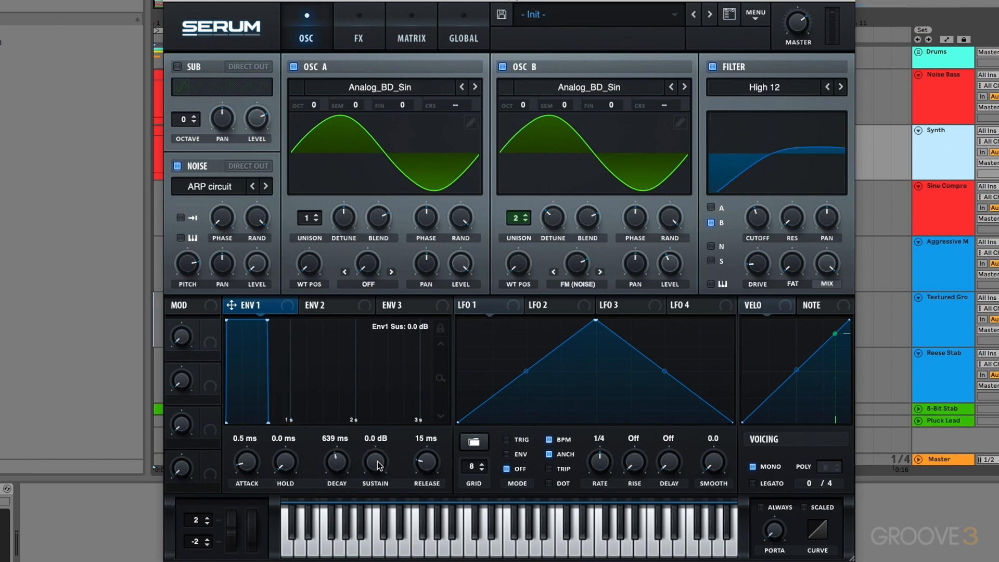
double_click(376, 438)
type("-")
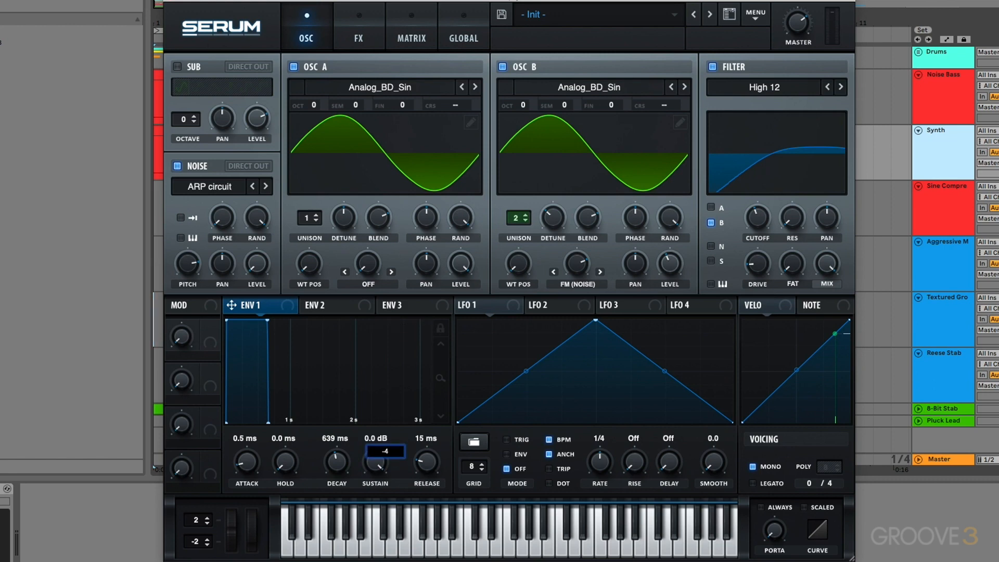
type("4.6")
key("Return")
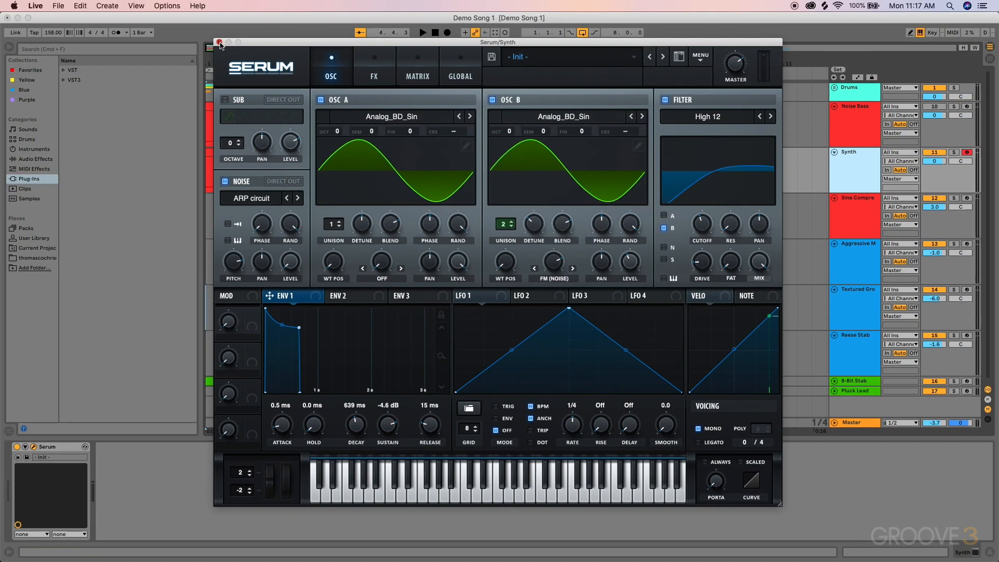
left_click(219, 42)
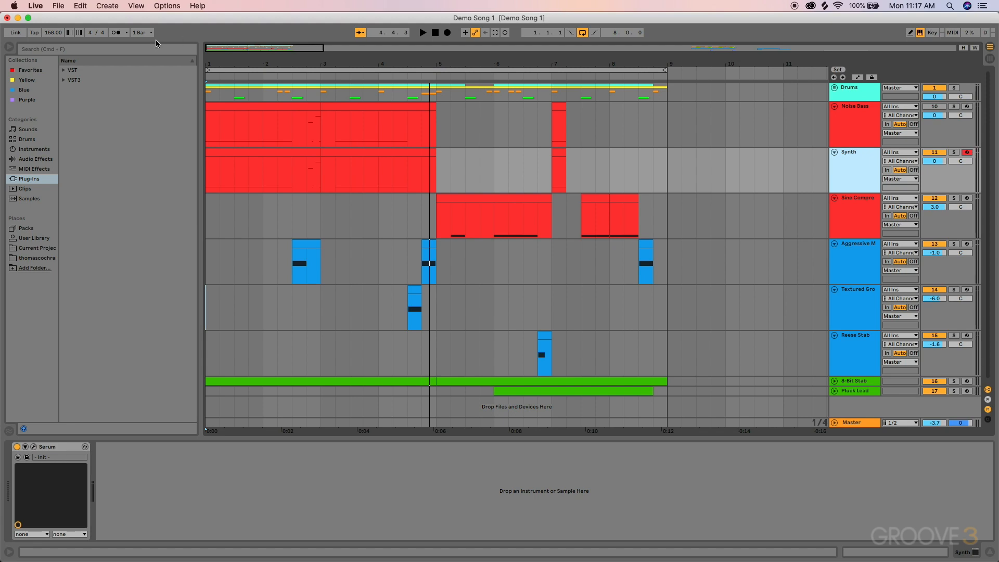
Search the plug-ins for "trash" and add the VST3 iZotope Trash 2 after Serum on the Synth track
left_click(88, 49)
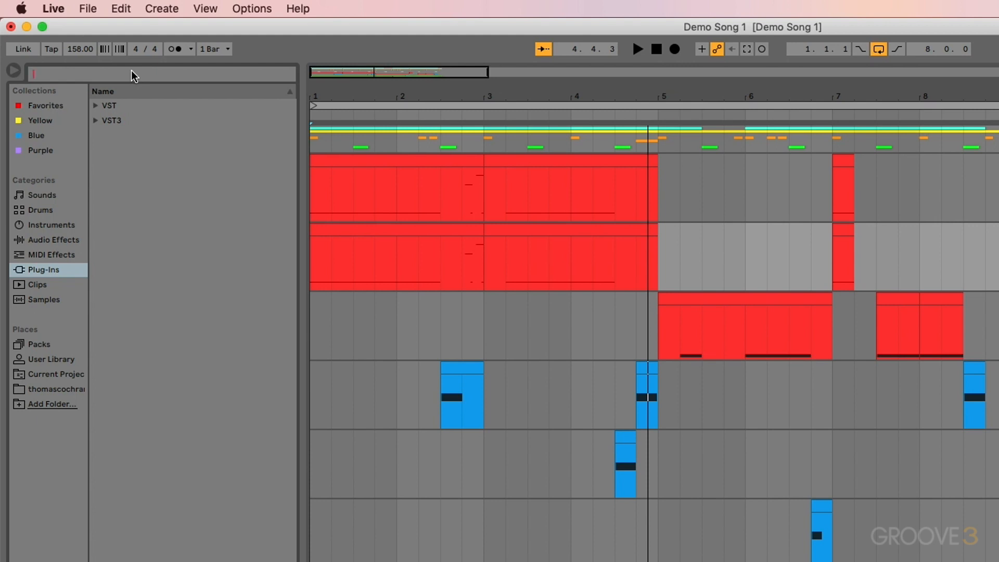
type("trash")
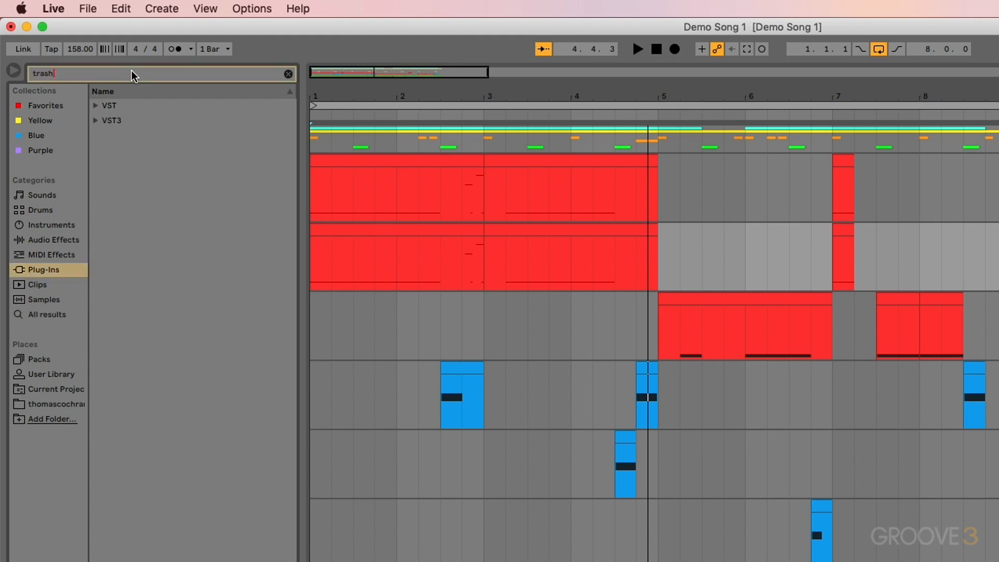
left_click(96, 121)
left_click(103, 135)
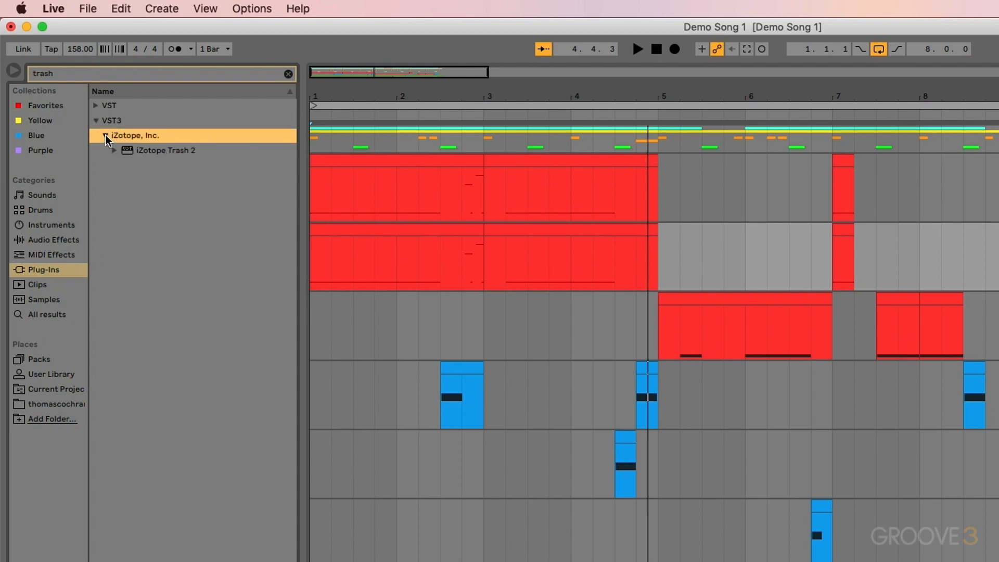
left_click(138, 150)
left_click_drag(133, 148, 203, 561)
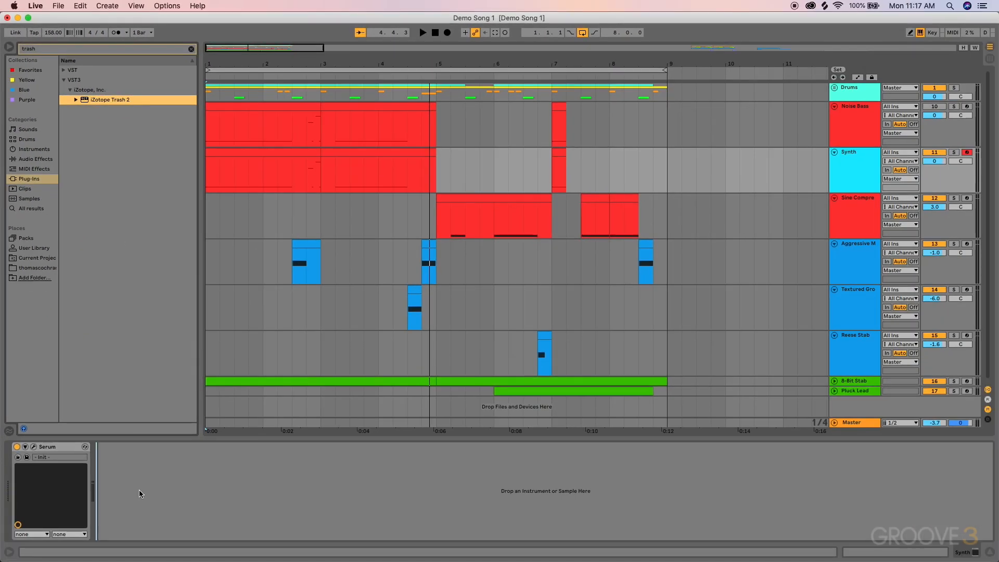
left_click_drag(139, 493, 140, 493)
left_click_drag(499, 50, 526, 145)
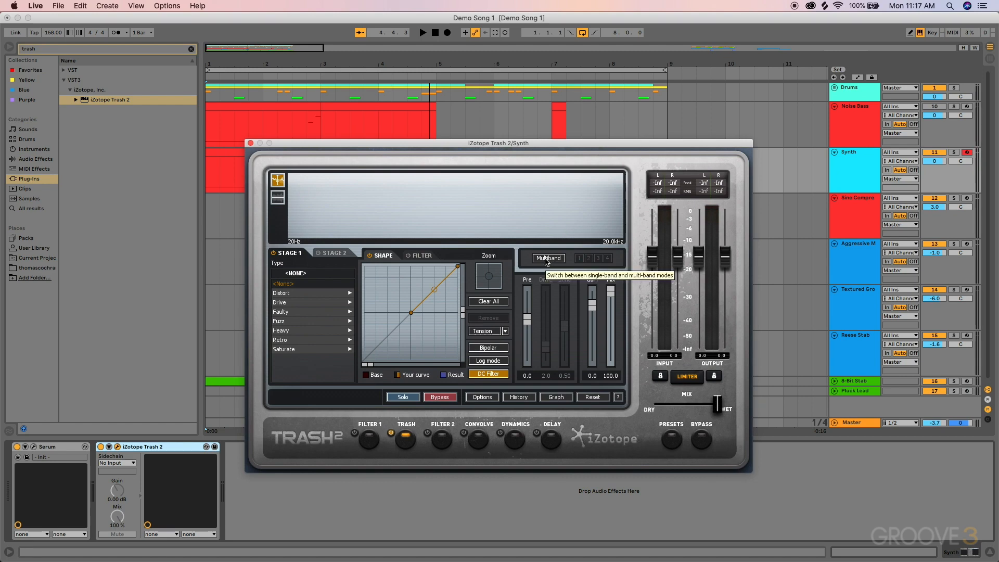
left_click(546, 259)
left_click_drag(532, 148, 525, 109)
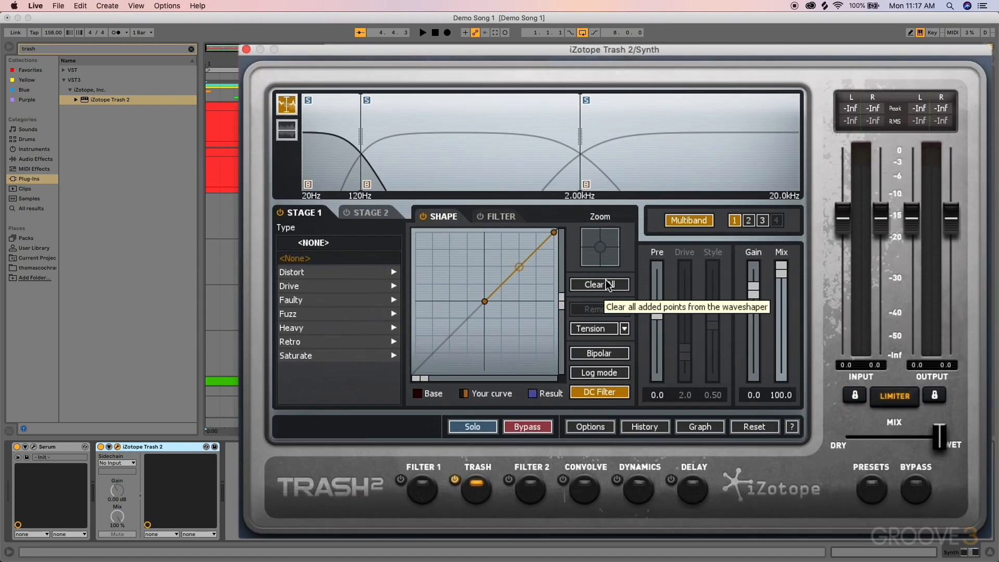
left_click(544, 221)
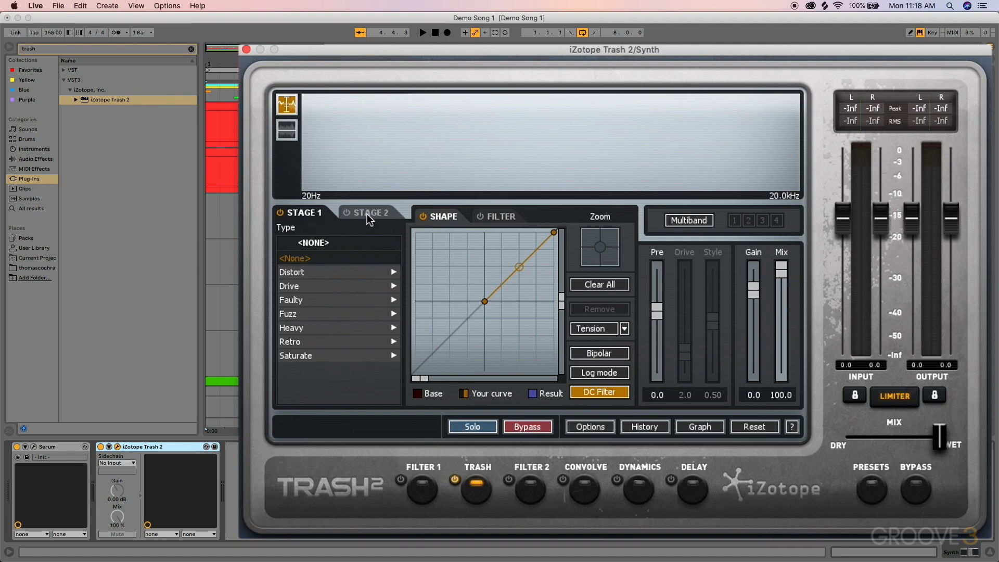
Set distortion stage 1 to the Tube Drainer type from the Drive category and lower its drive to 0.0
left_click(311, 287)
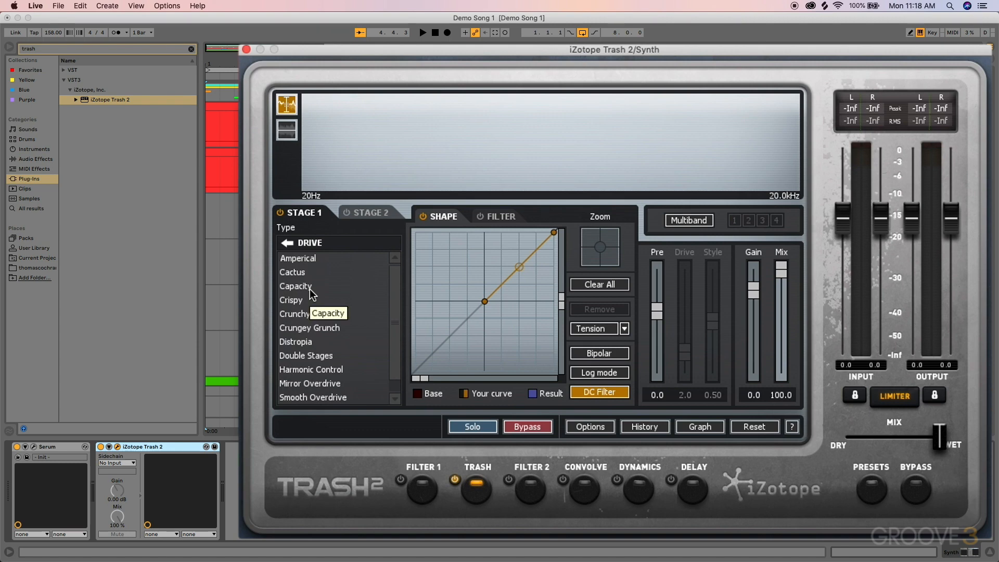
scroll(324, 349, "down", 1)
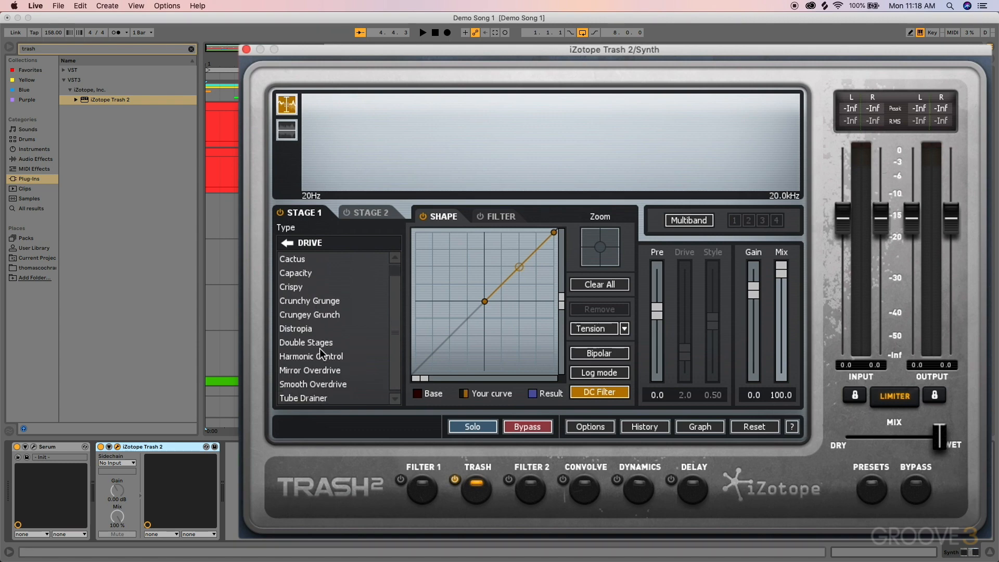
left_click(306, 399)
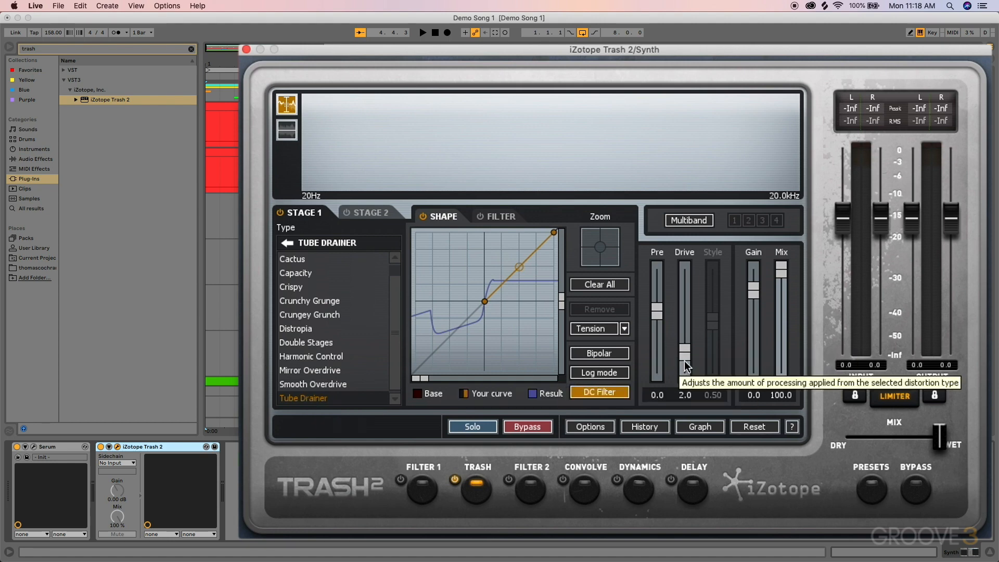
left_click_drag(685, 357, 680, 396)
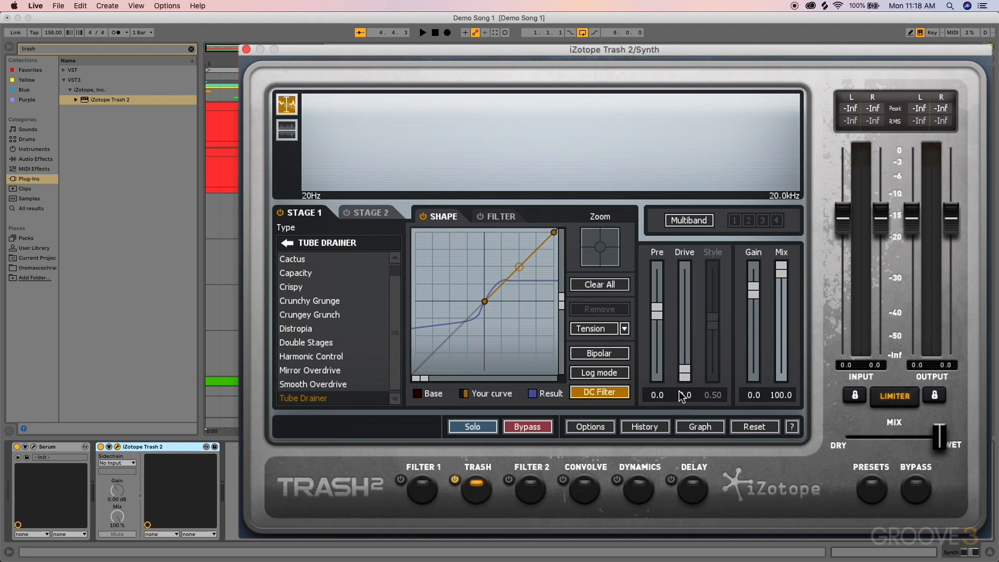
Compare the sound with the whole Trash 2 plug-in bypassed and active
left_click(915, 492)
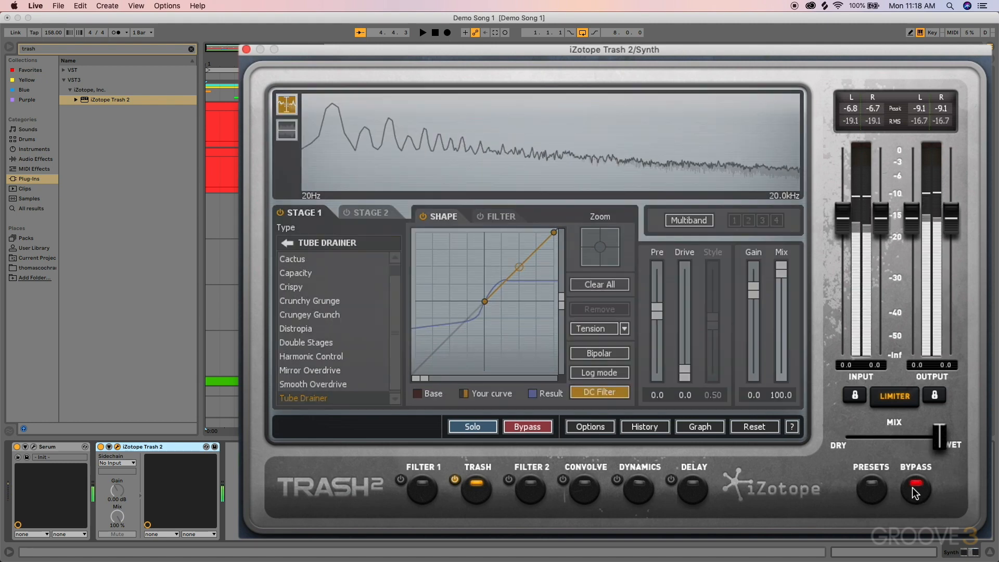
left_click(915, 492)
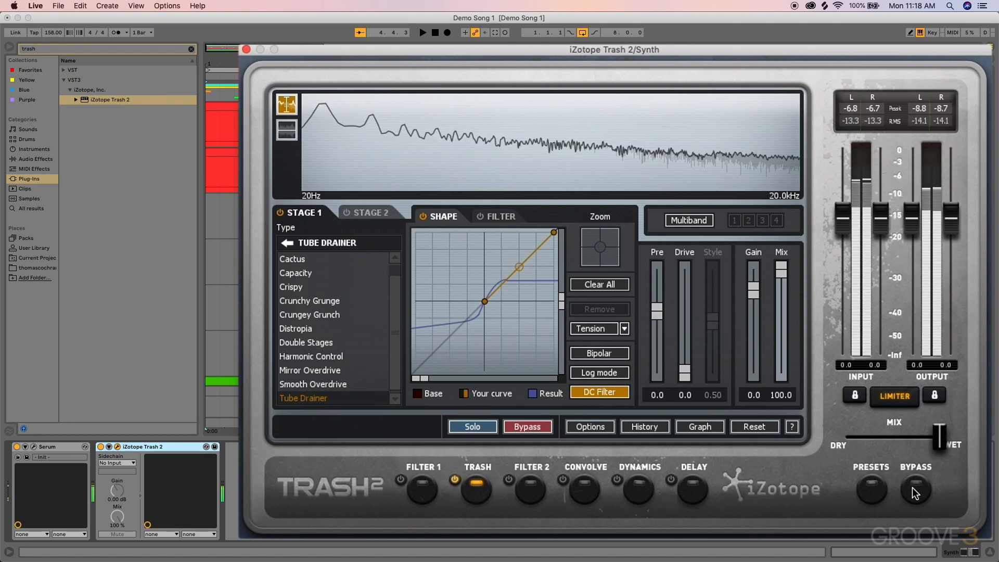
left_click(915, 492)
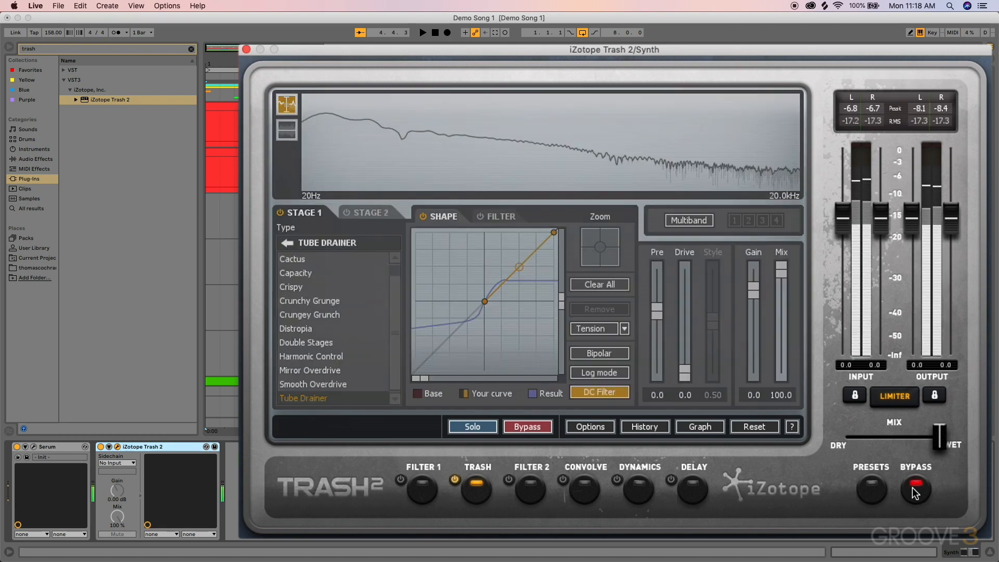
left_click(915, 491)
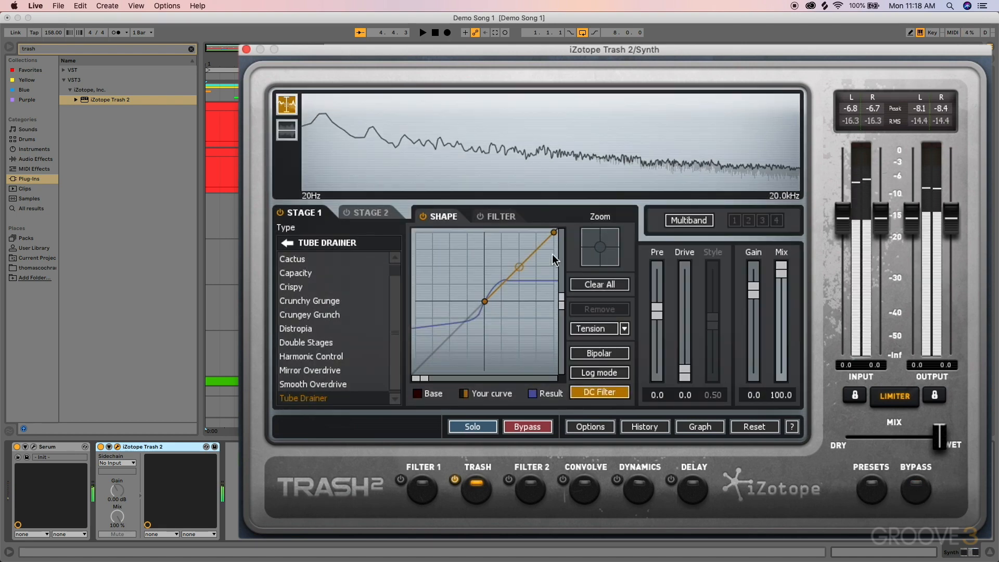
Enable distortion stage 2, choose the Crungey Grunch type from the Drive category, and set its drive to 3.1
left_click(349, 214)
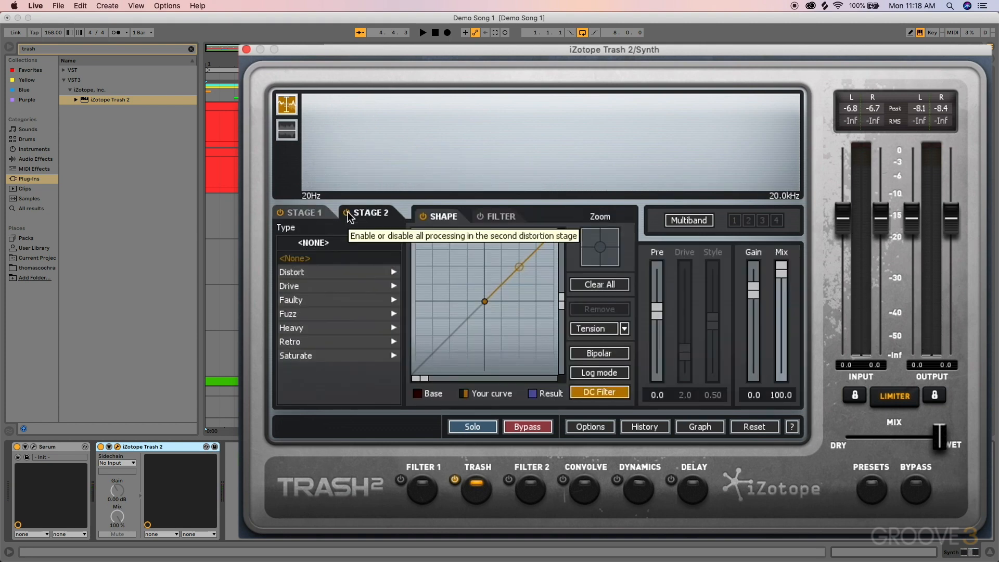
left_click(307, 287)
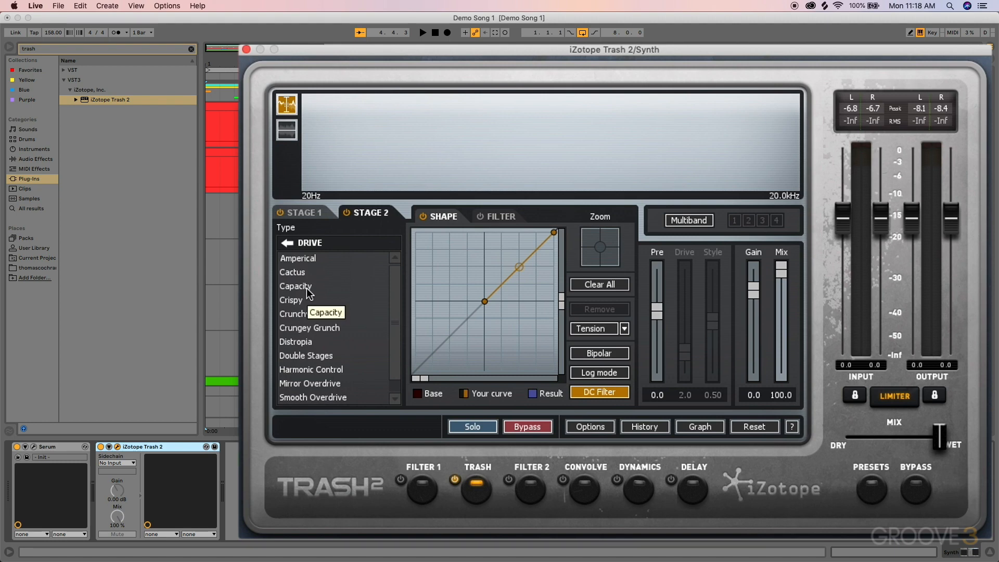
left_click(335, 331)
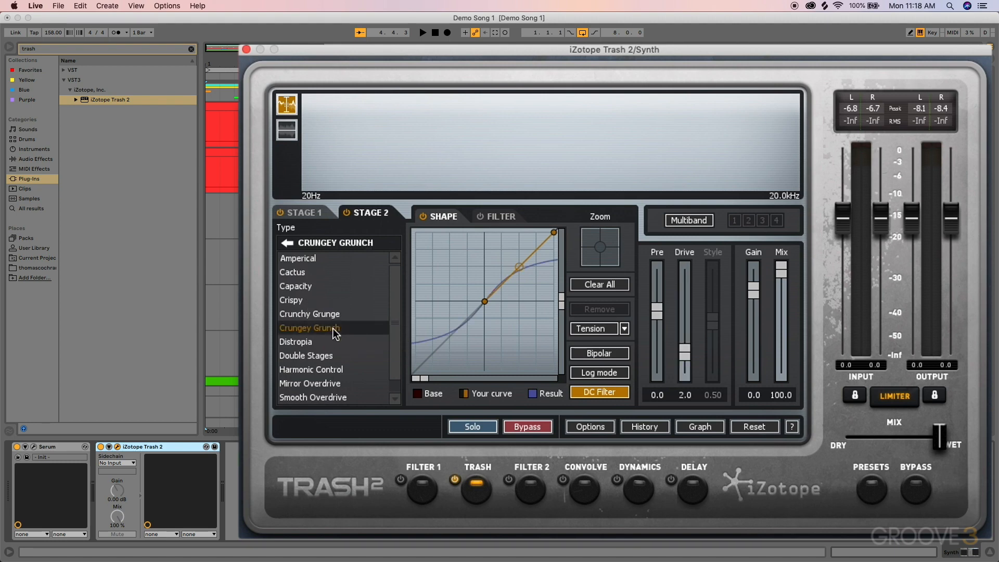
left_click(682, 396)
type("3.1")
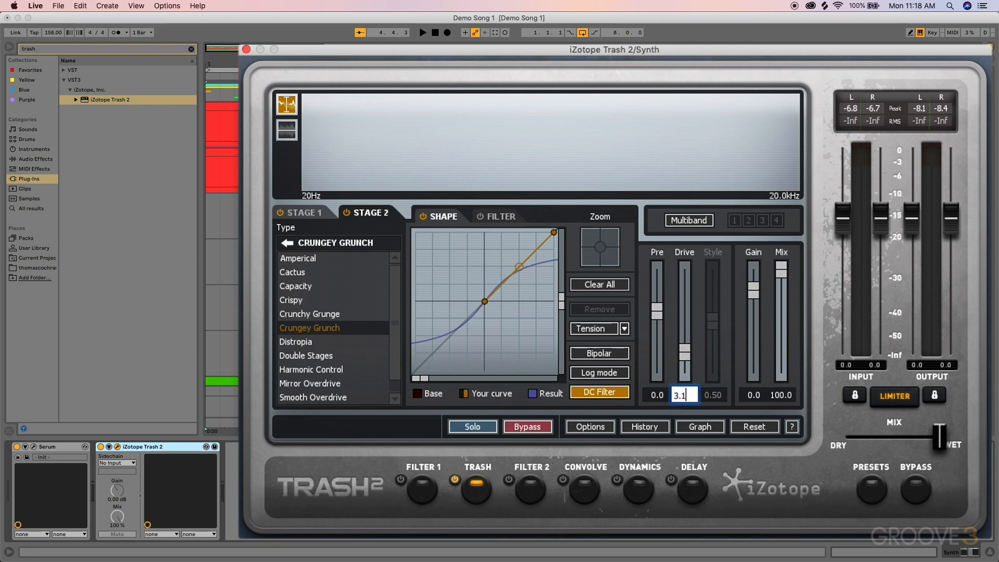
key("Return")
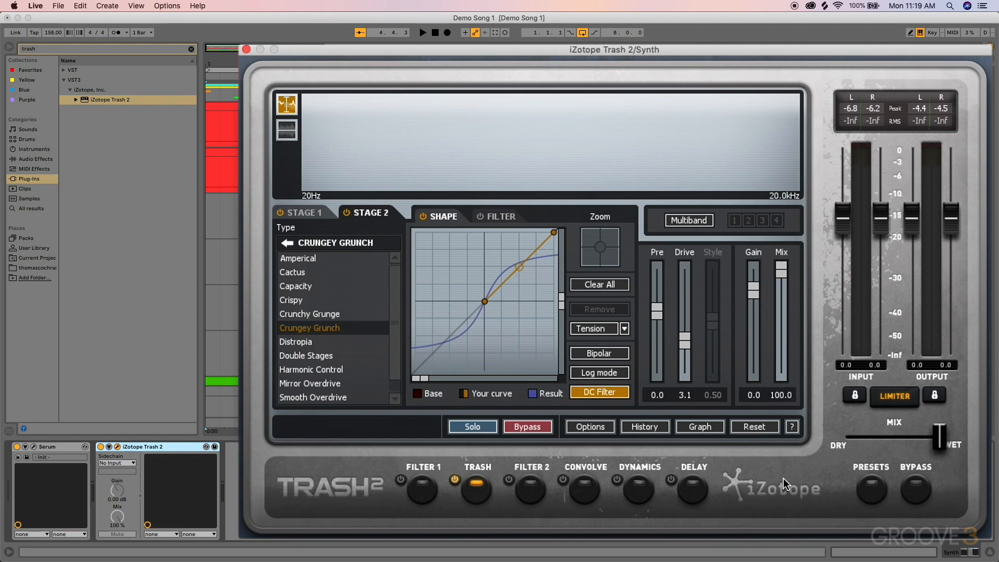
Compare the two-stage distortion against the bypassed signal and close the Trash 2 editor
left_click(916, 492)
left_click(916, 492)
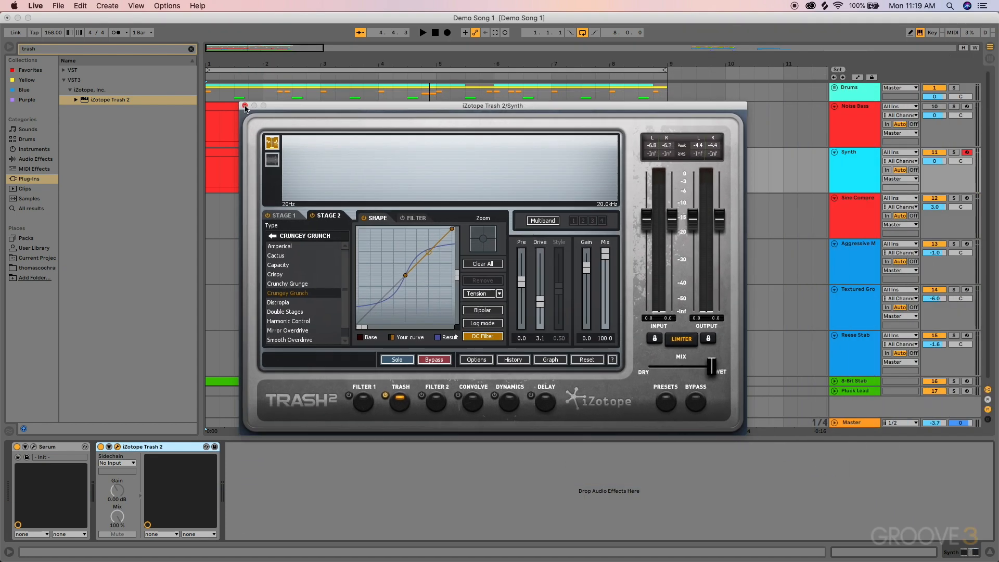
left_click(244, 106)
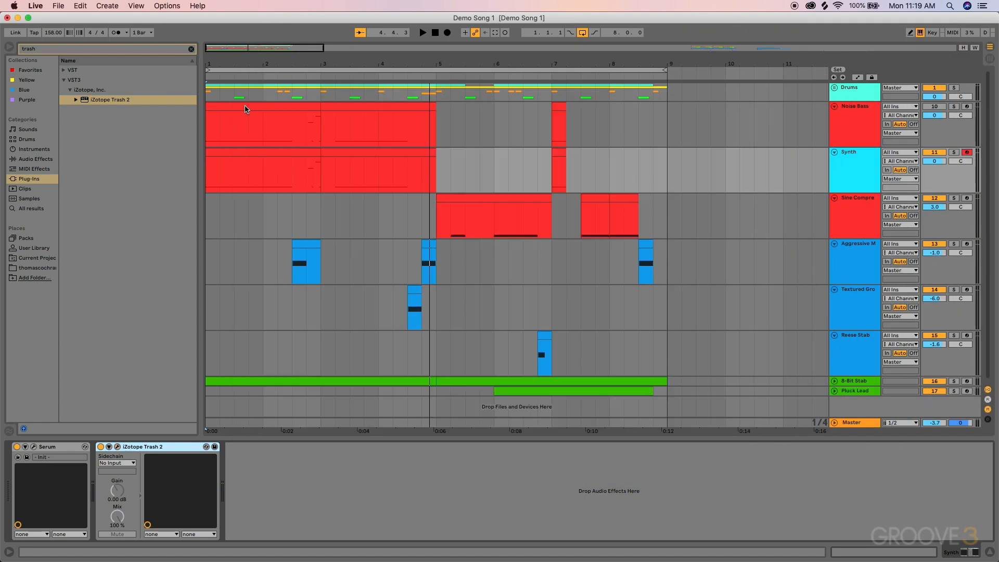
Search the plug-ins for "pro q 2" and add the VST3 FabFilter Pro-Q 2 after Trash 2 on the Synth track
left_click(19, 49)
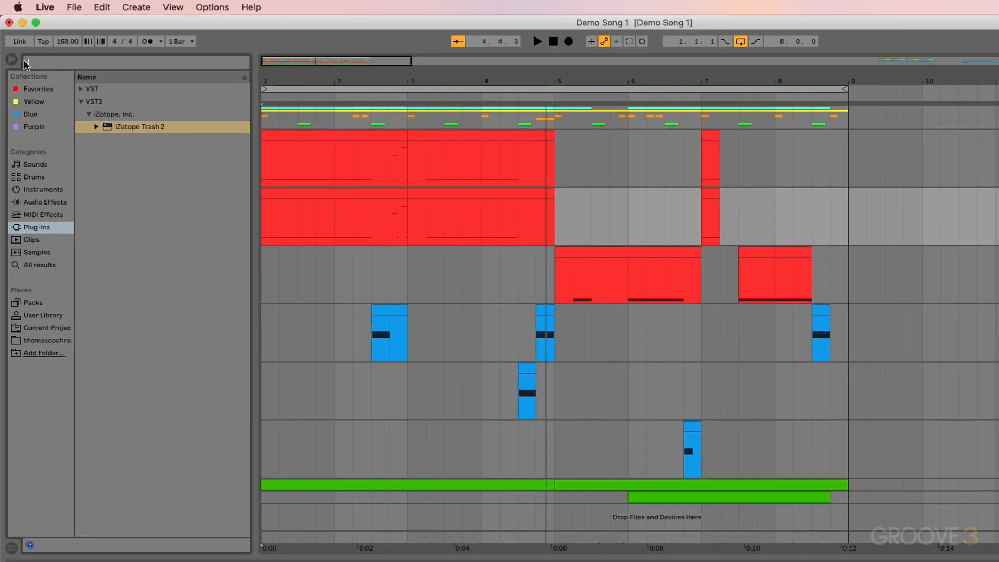
key("BackSpace")
type("pro")
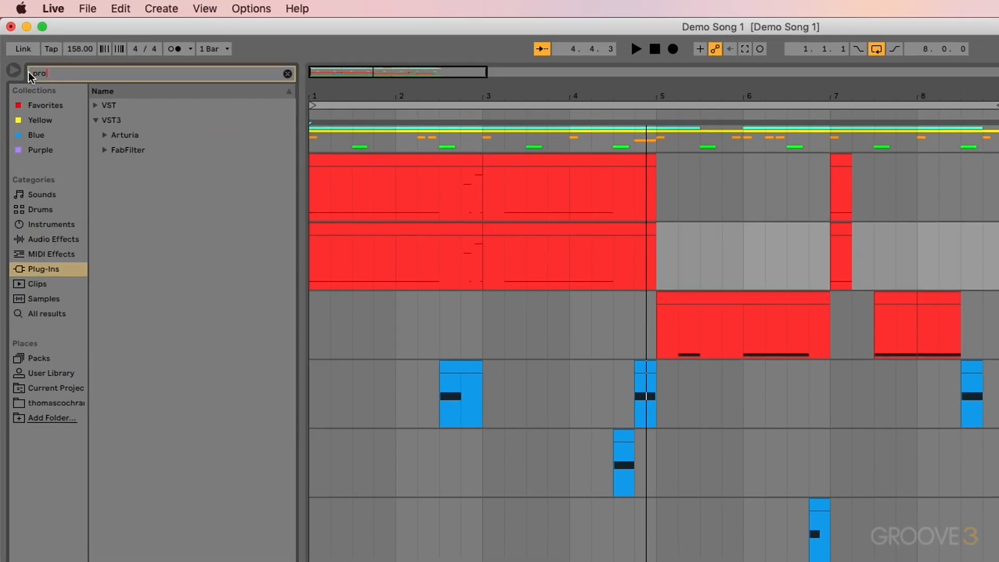
type(" q 2")
left_click(104, 136)
double_click(158, 151)
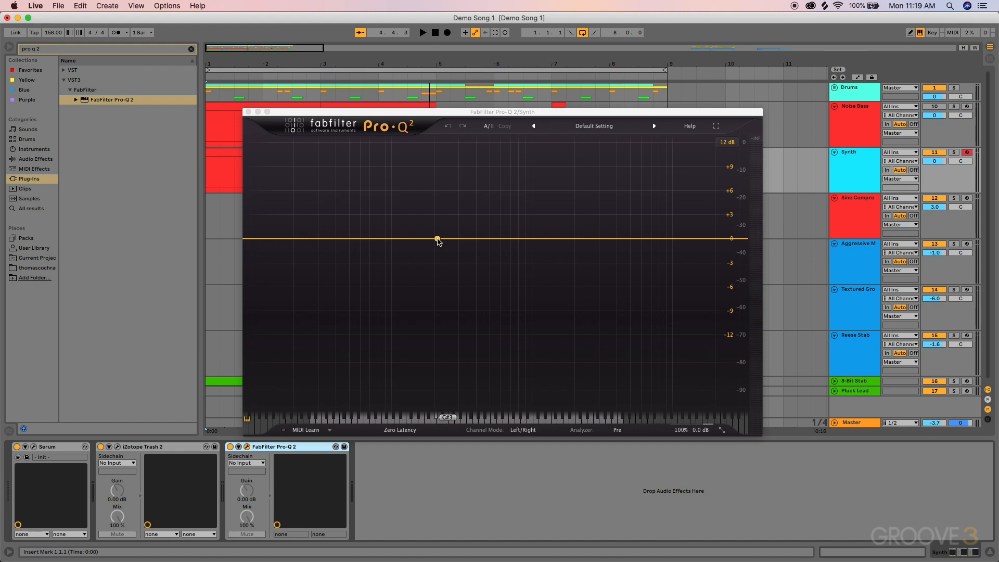
Add a bell band on the EQ curve, pull it down into a cut, and set its frequency to 198 Hz
left_click(437, 239)
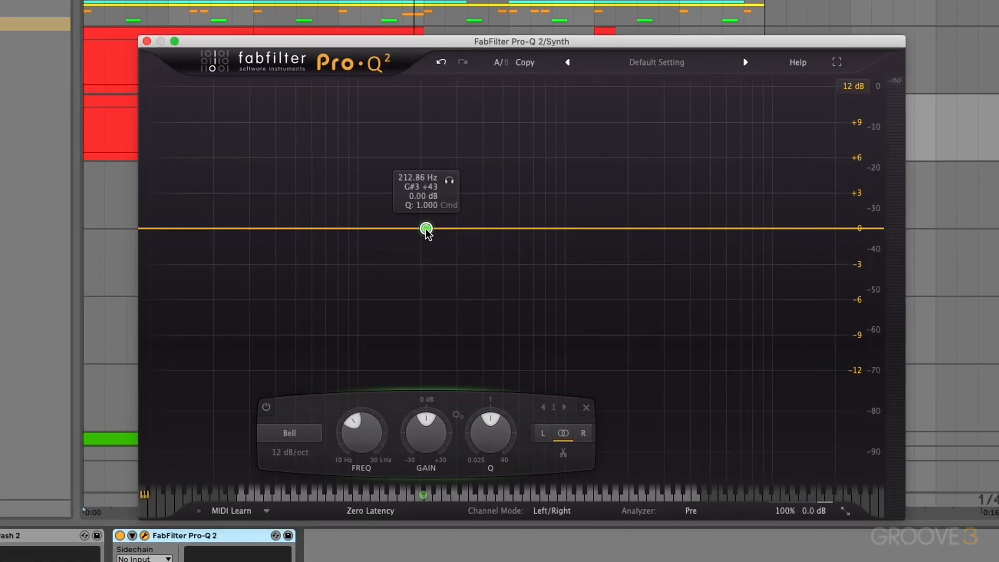
left_click_drag(426, 229, 420, 250)
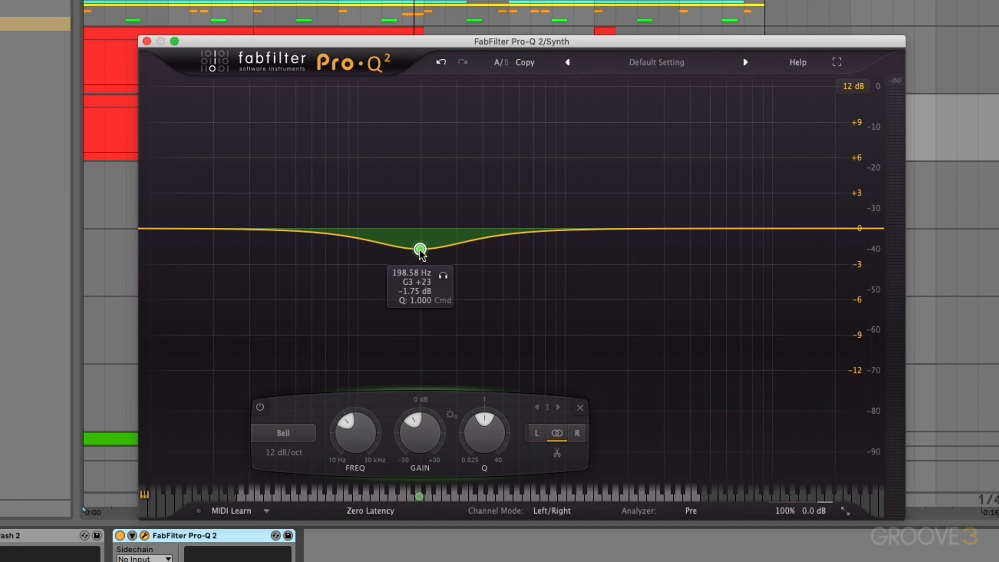
double_click(356, 432)
type("1")
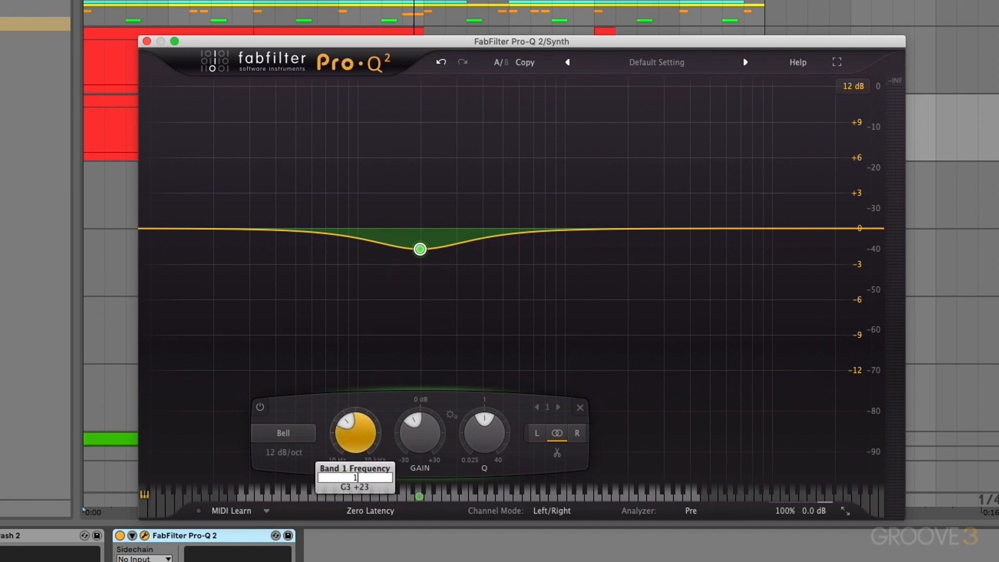
type("98")
key("Return")
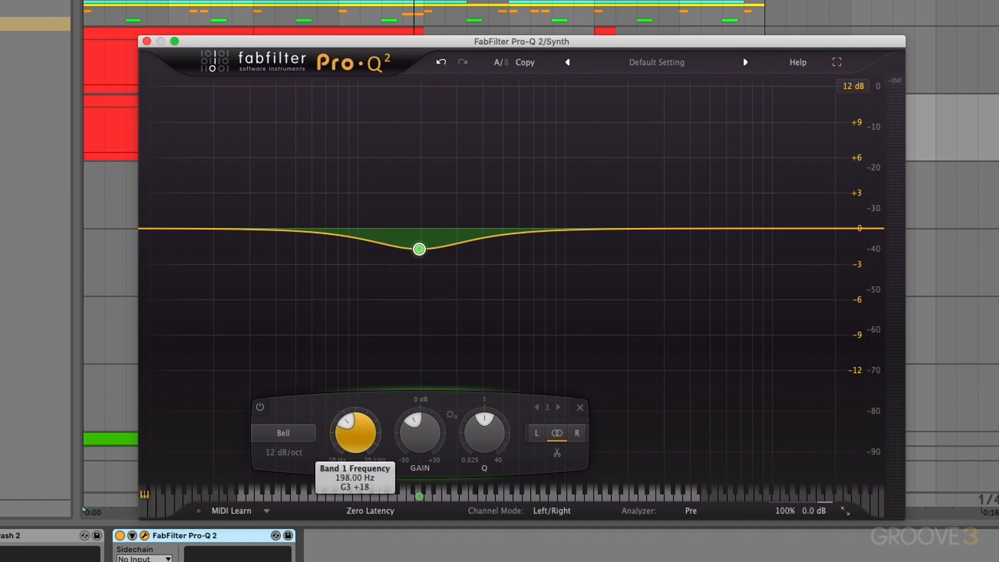
Set the bell band's gain to -3 dB, its slope to 24 dB/oct, and its Q to about 1.3
double_click(420, 432)
type("-")
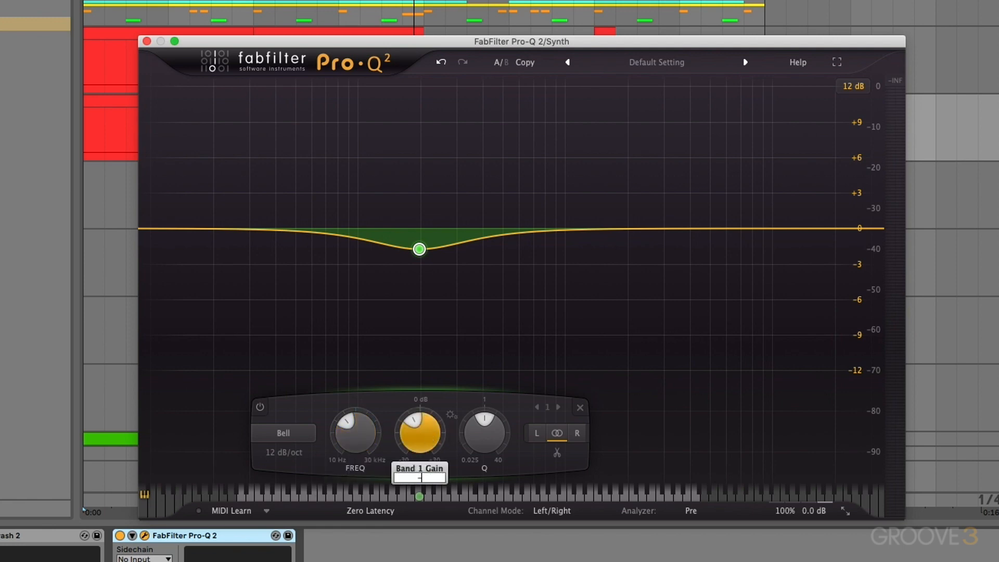
type("3")
key("Return")
left_click(285, 452)
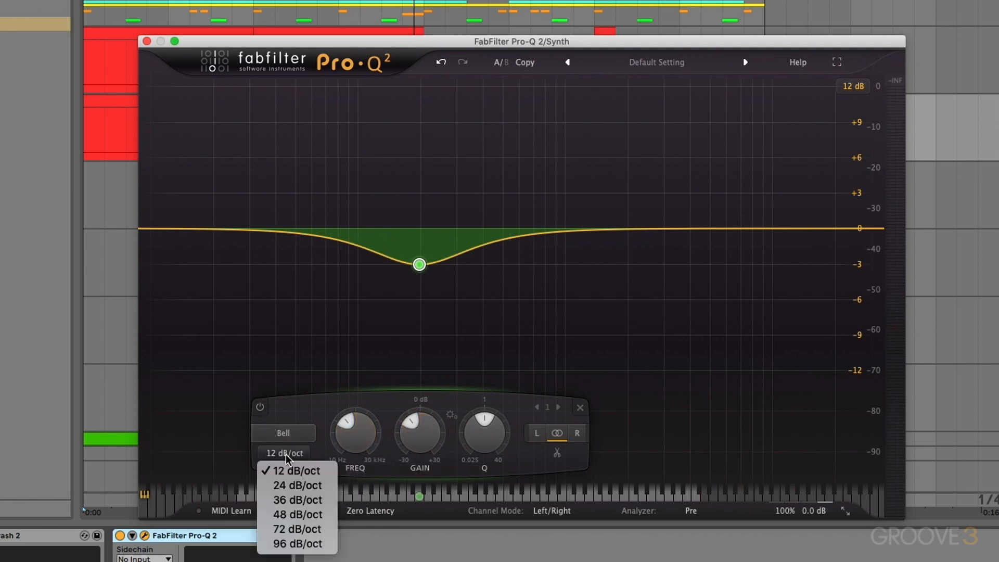
left_click(299, 488)
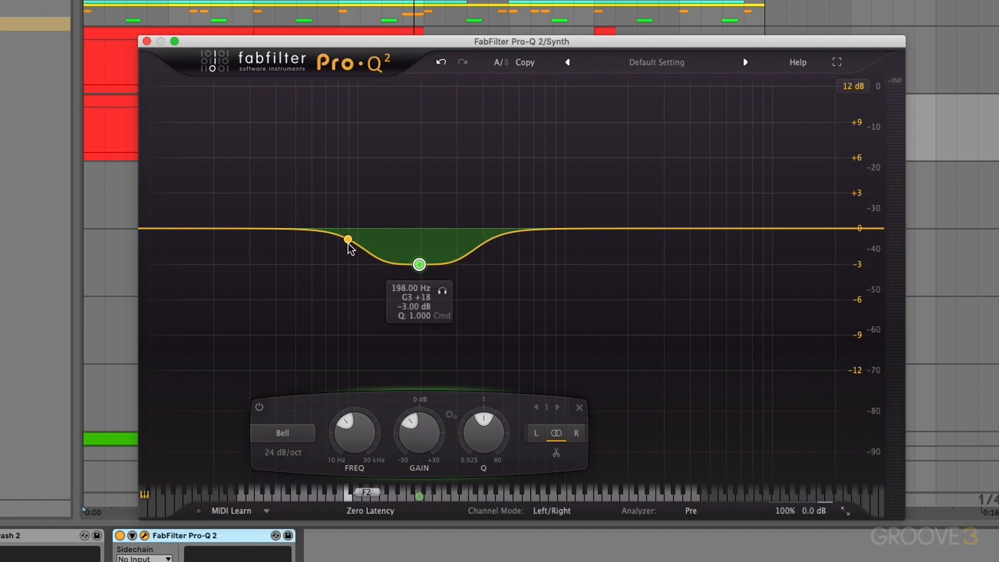
left_click_drag(483, 432, 484, 419)
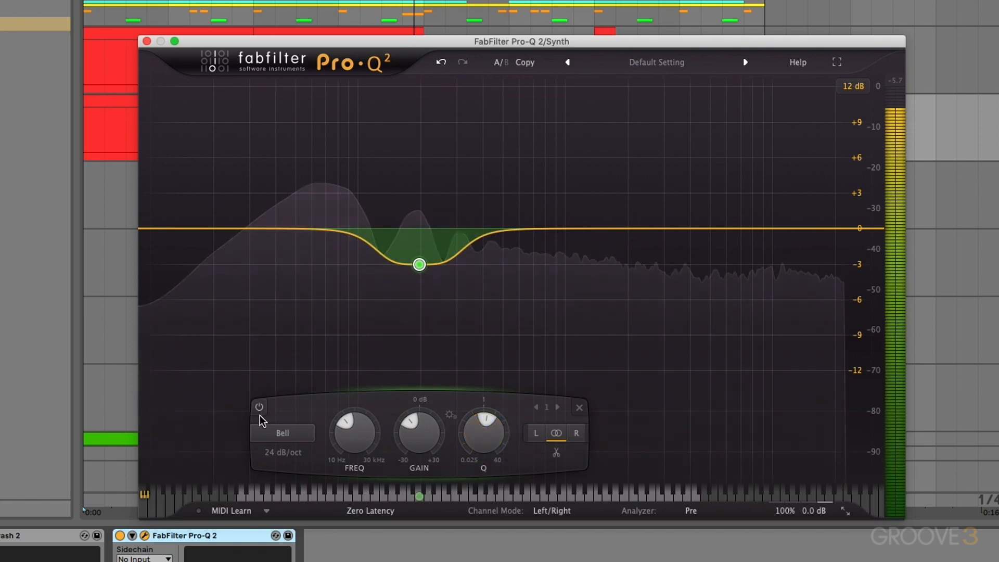
Audition the 198 Hz bell band in solo and compare the sound with the band off and on
mouse_move(455, 273)
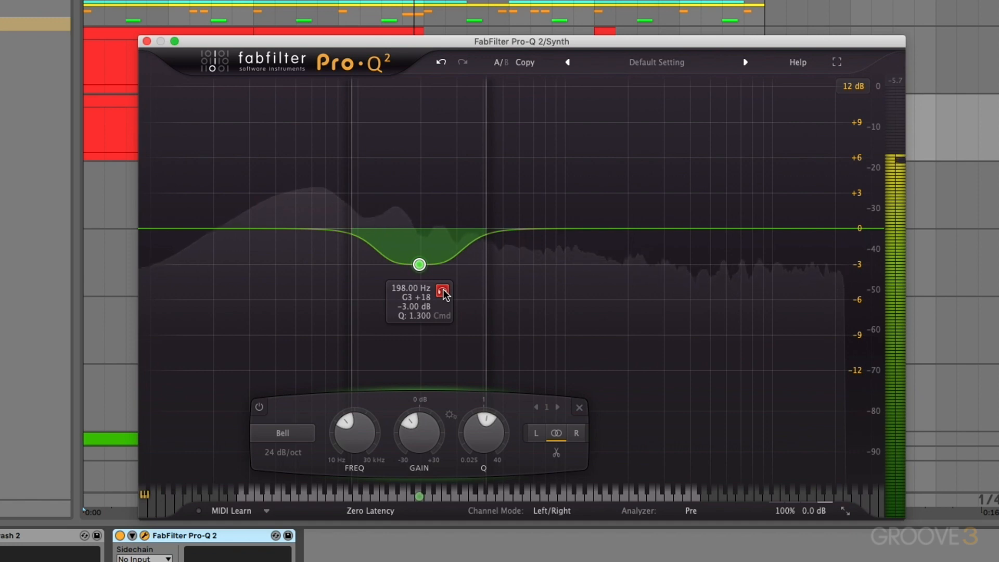
left_click(443, 292)
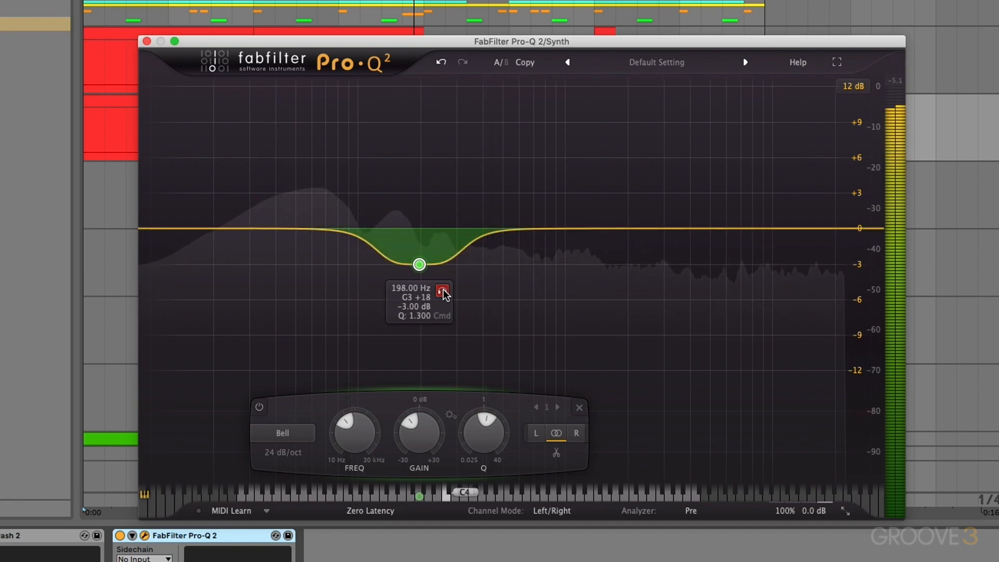
left_click(260, 408)
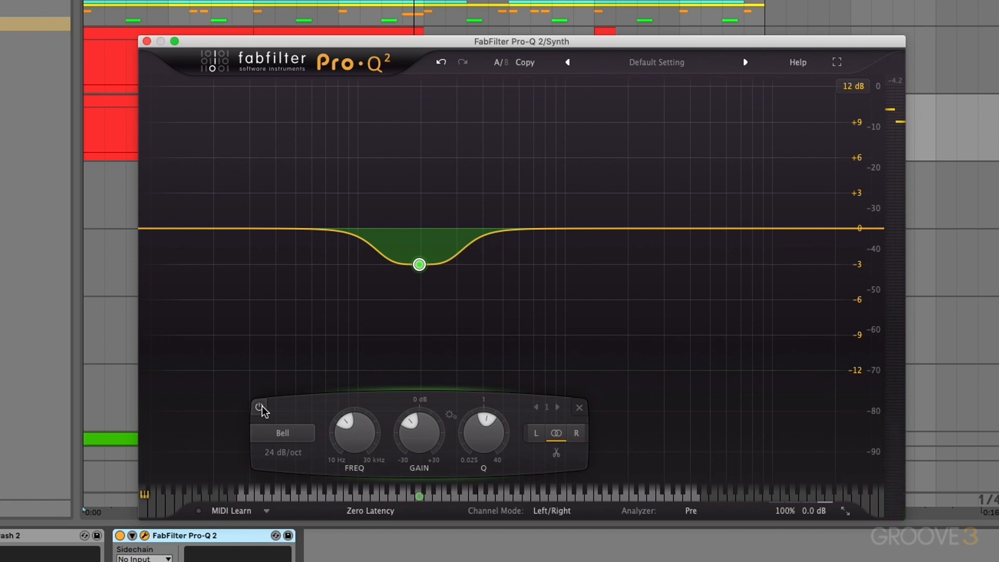
Add a high-cut band at the upper end of the spectrum, set its frequency to 14000 Hz, and audition it in solo
left_click(851, 229)
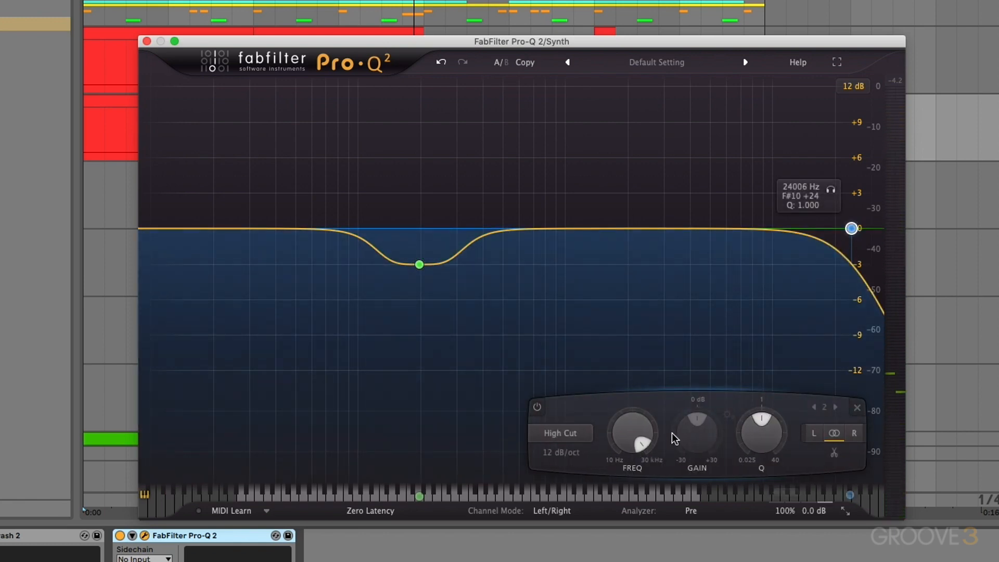
double_click(647, 439)
type("1")
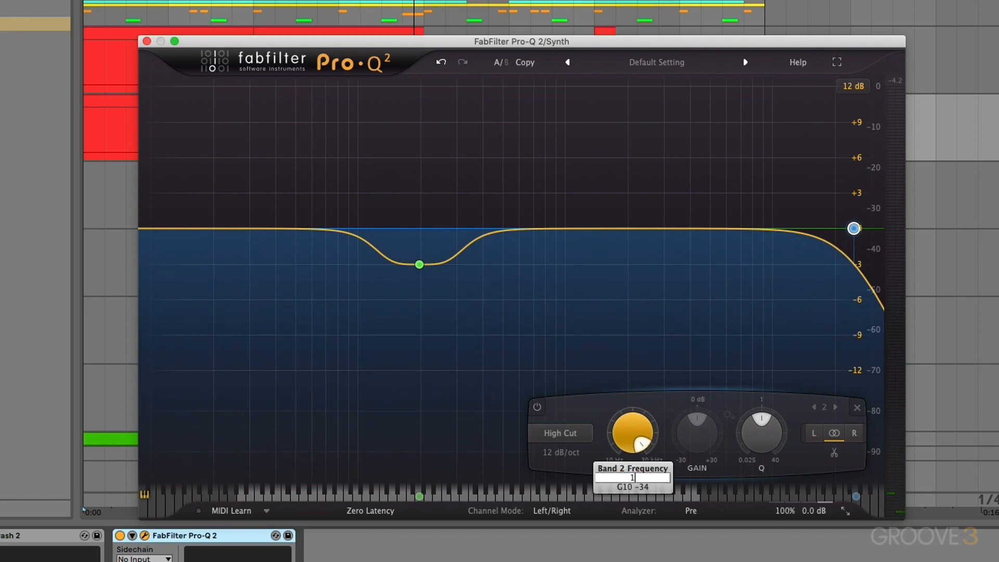
type("4000")
key("Return")
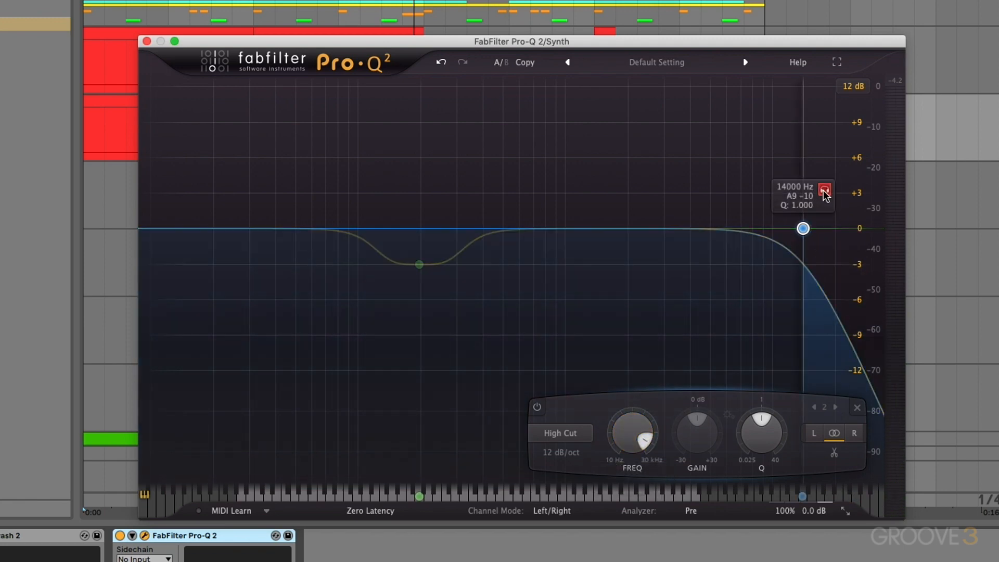
key("space")
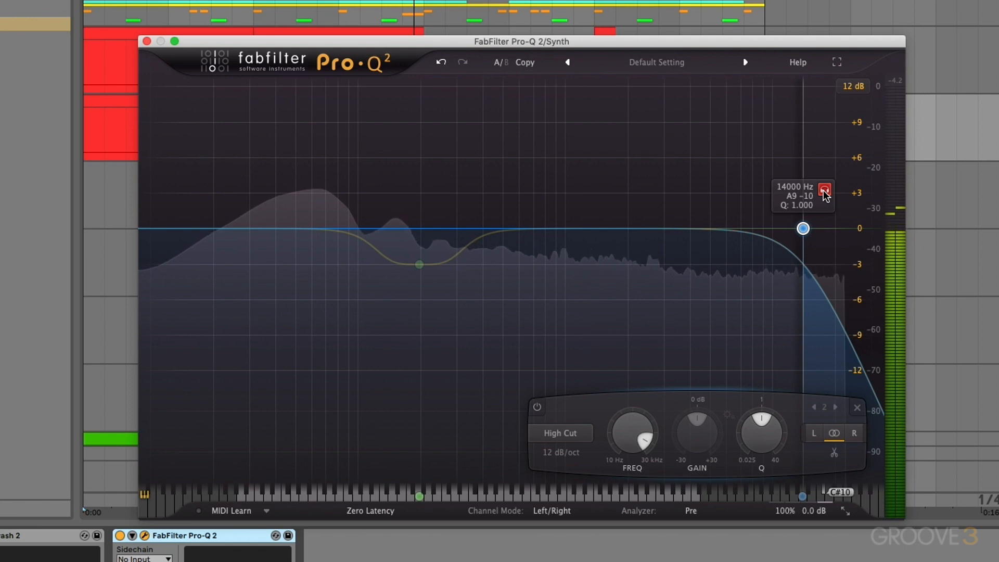
Play the Synth and compare its sound with the 14000 Hz high-cut band switched off and on
key("space")
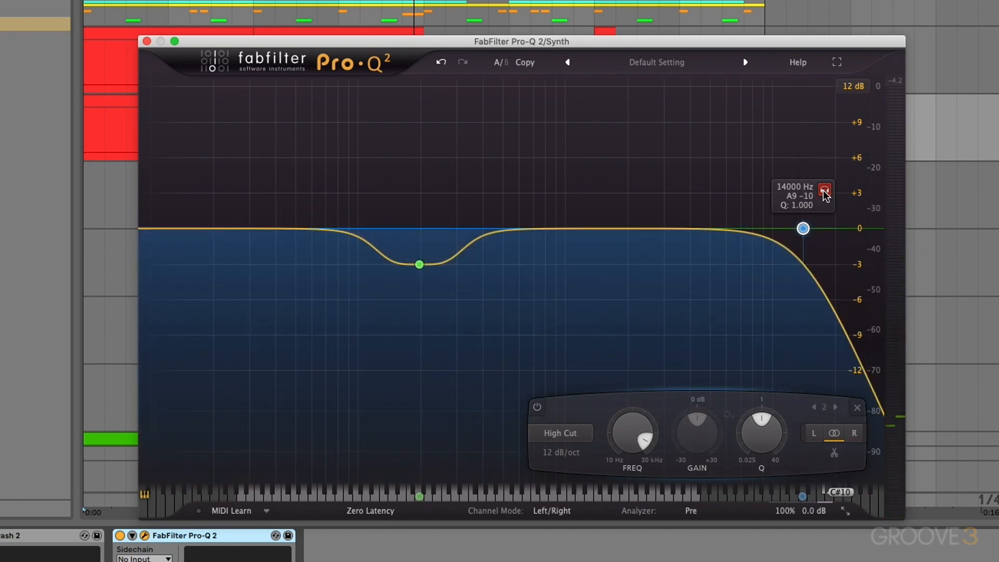
key("space")
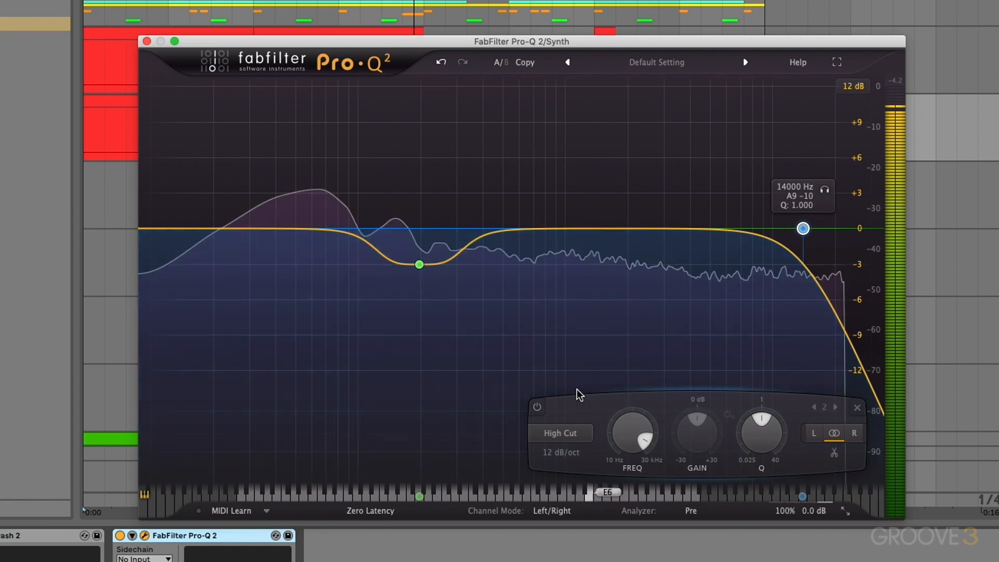
left_click(539, 410)
left_click(538, 410)
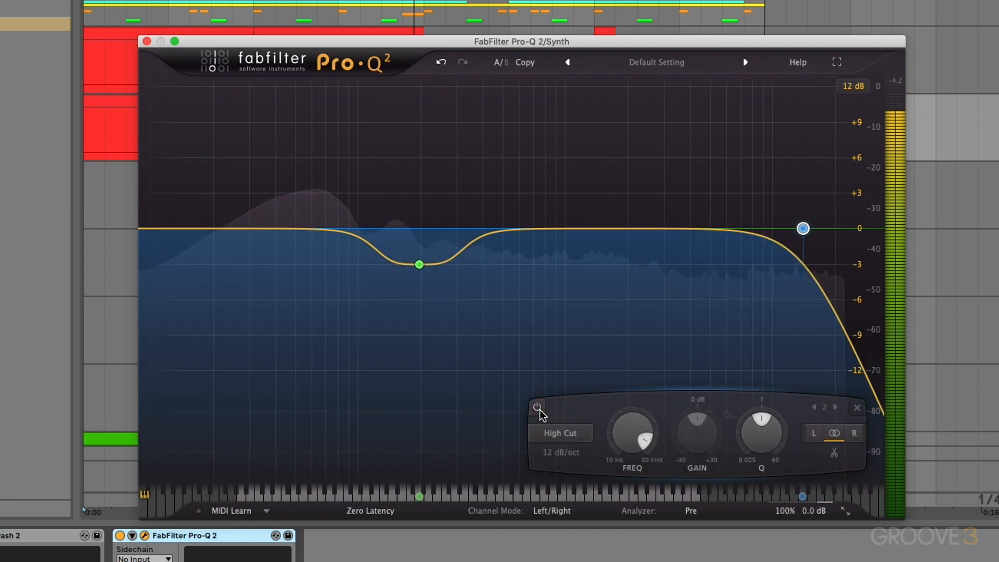
key("space")
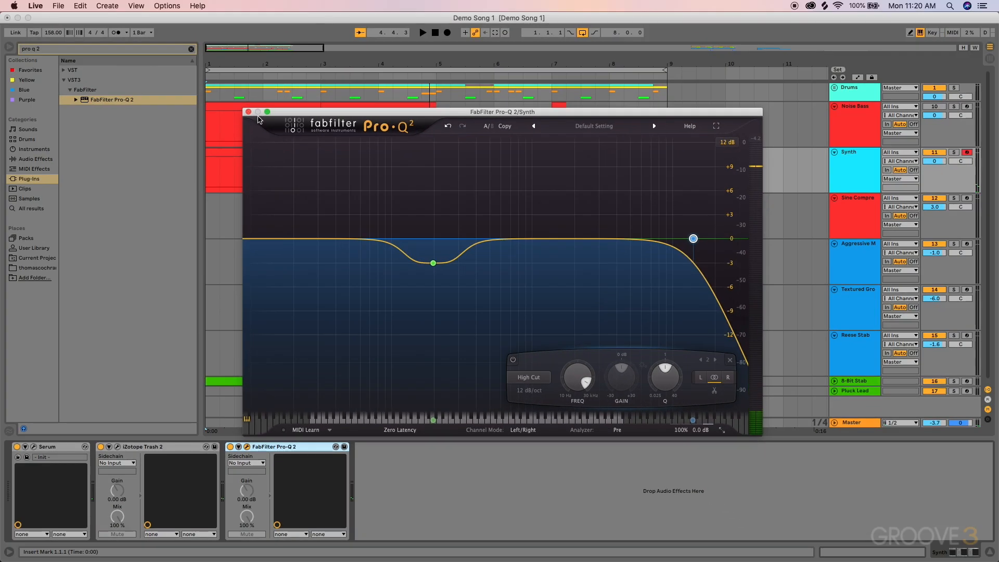
Close the equalizer window and compare the Synth's sound with the whole Pro-Q 2 device bypassed and active
left_click(200, 485)
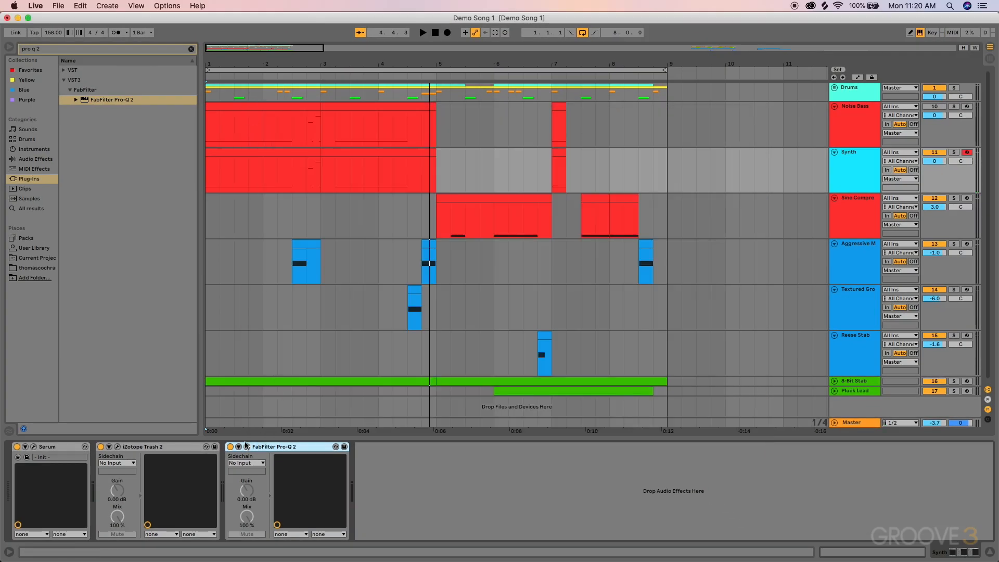
left_click(230, 448)
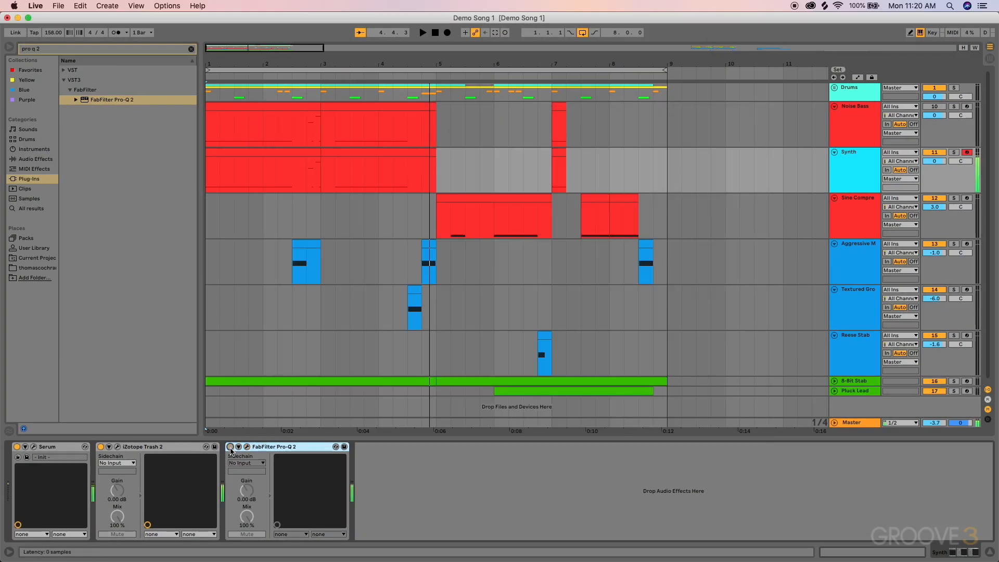
left_click(230, 447)
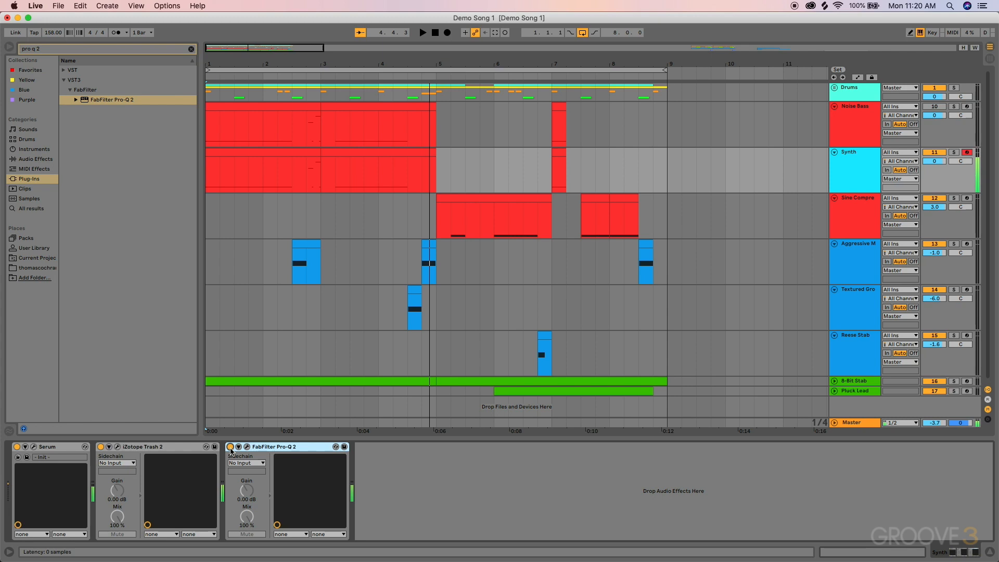
left_click(230, 447)
left_click(231, 447)
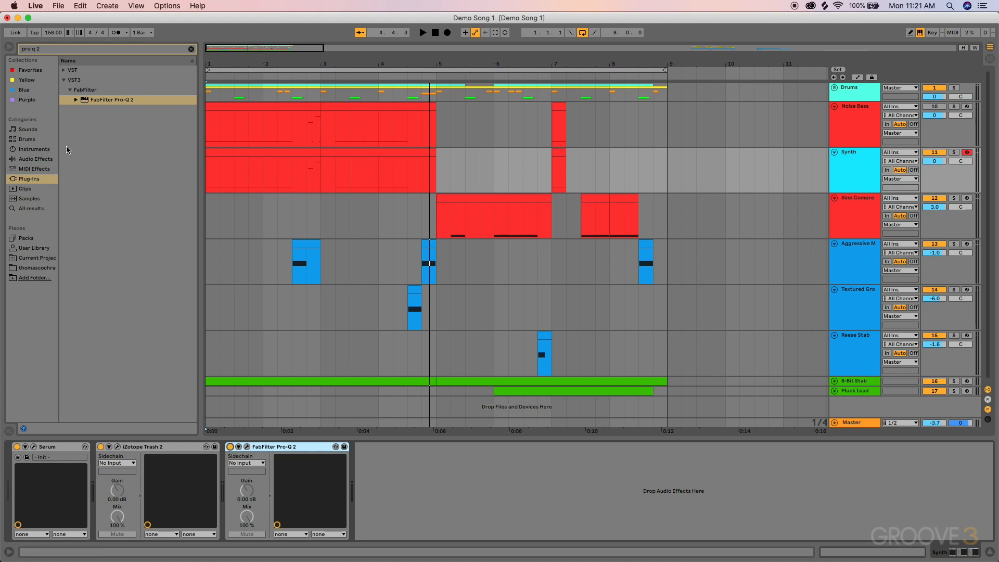
Add a Utility audio effect after Pro-Q 2 on the Synth track and show its Gain automation in a new lane
left_click(46, 159)
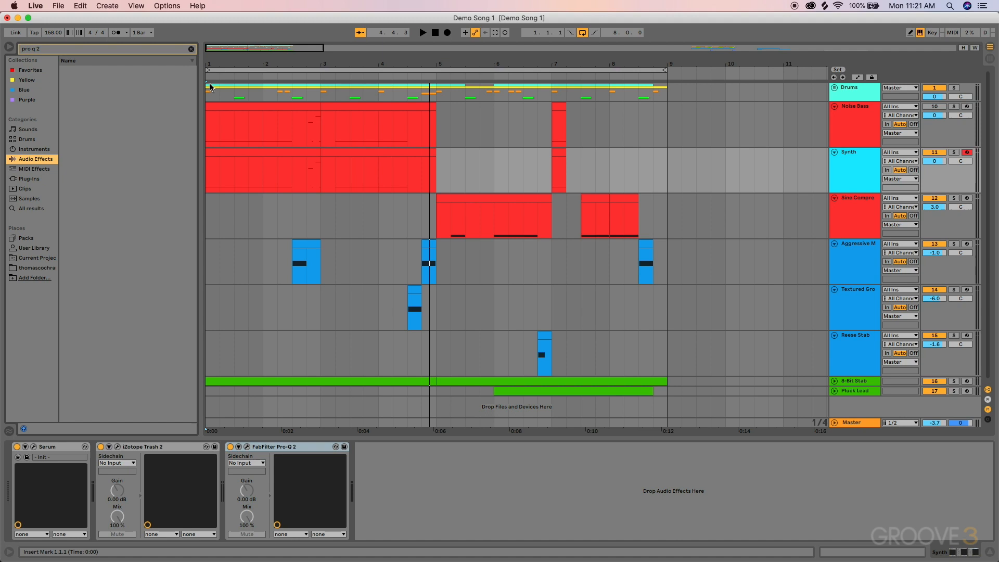
left_click(191, 49)
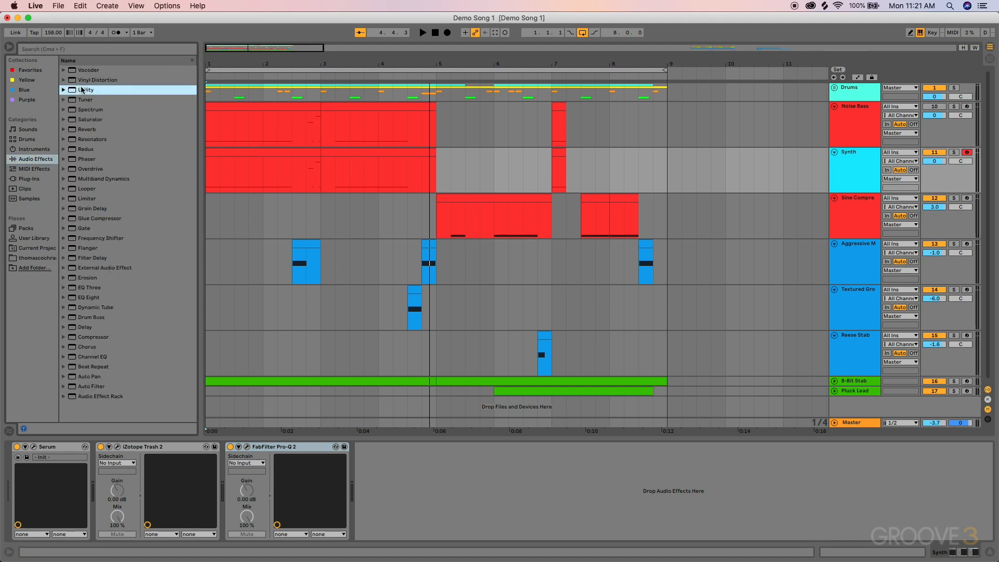
left_click_drag(84, 90, 382, 471)
right_click(406, 474)
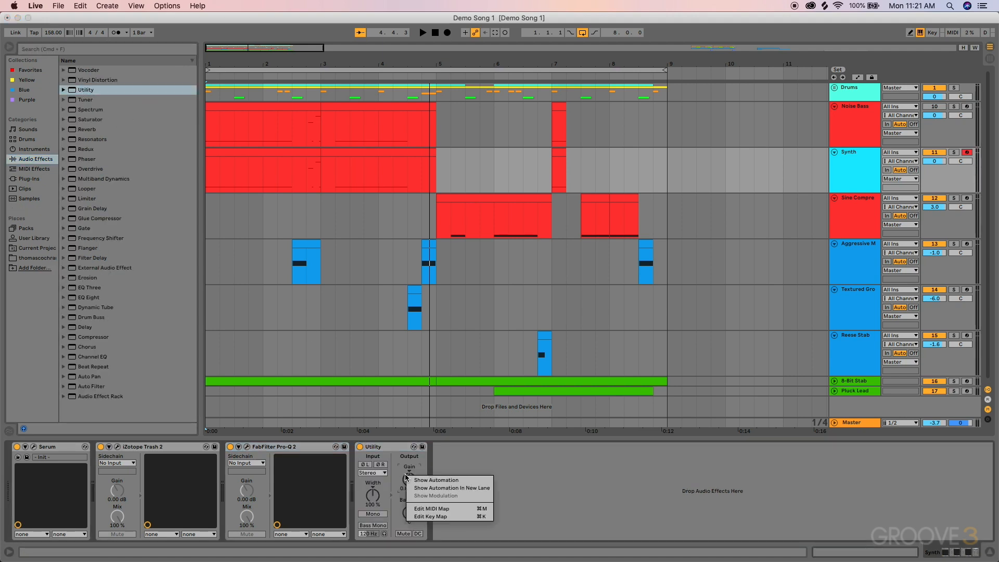
left_click(429, 489)
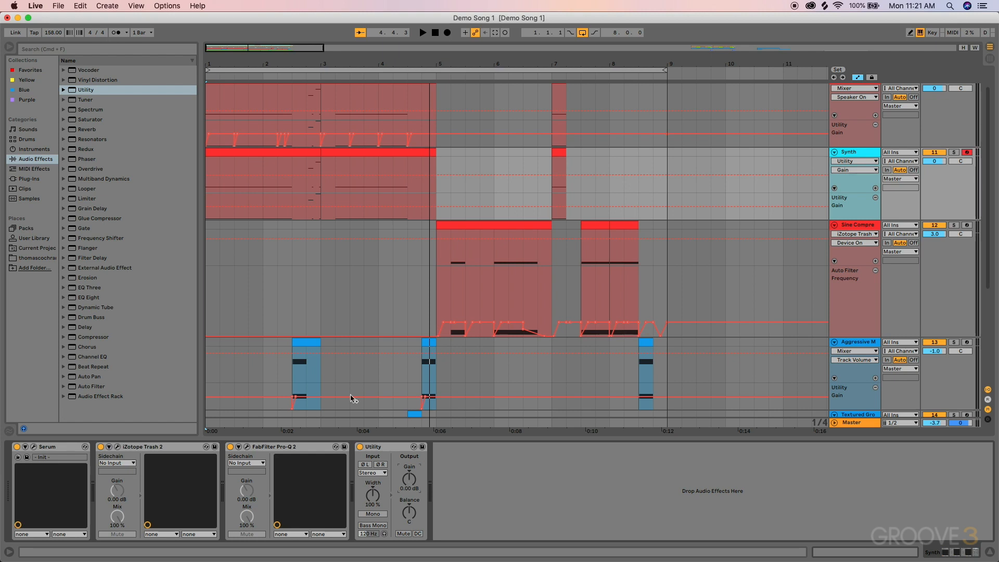
Copy the Noise Bass track's Utility Gain automation for bars 1 through 4 into the Synth track's Gain lane at 1.1.1
left_click(244, 153)
scroll(245, 153, "up", 5)
scroll(244, 153, "up", 2)
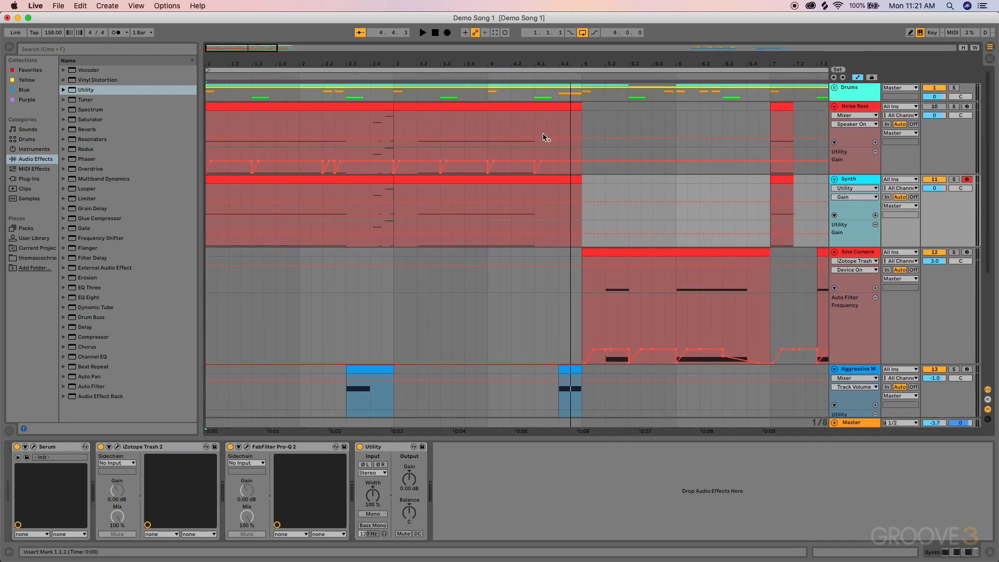
left_click_drag(577, 157, 179, 167)
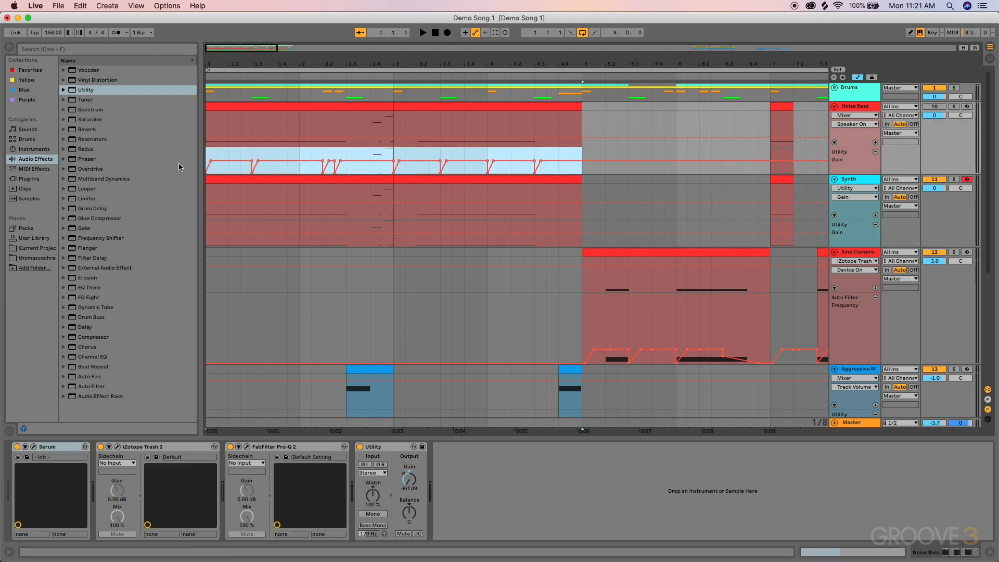
left_click(207, 224)
key("super+v")
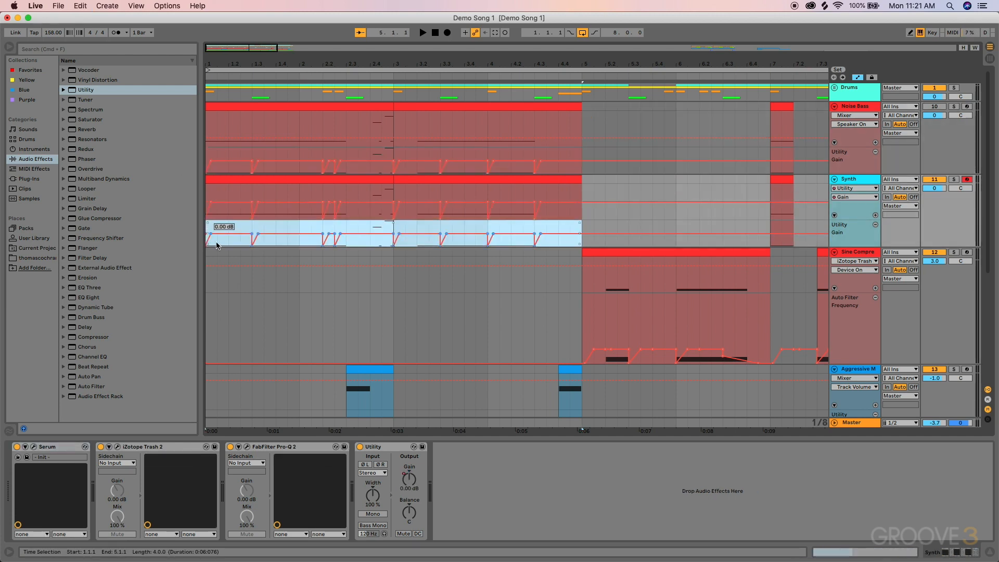
scroll(215, 246, "up", 6)
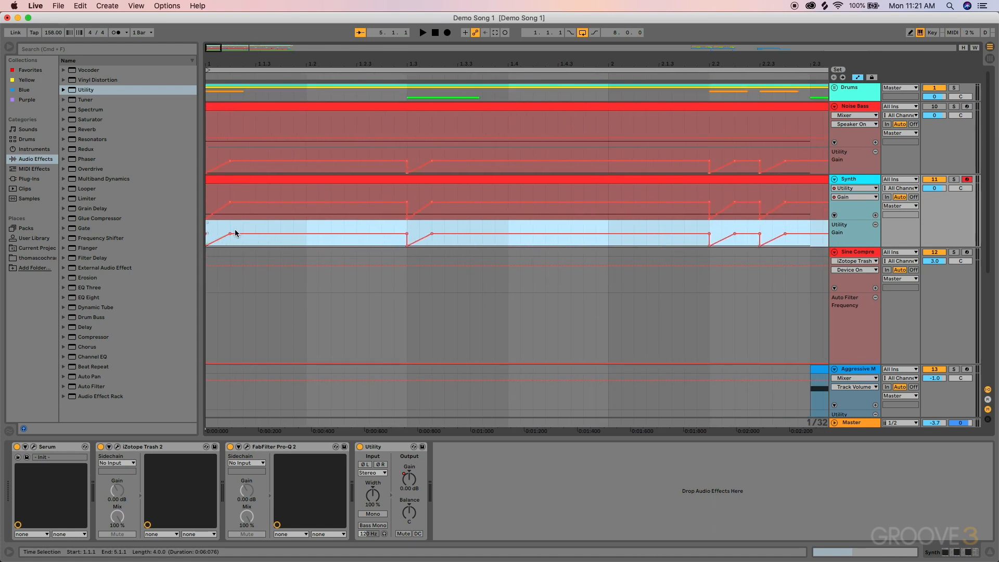
scroll(693, 233, "right", 2)
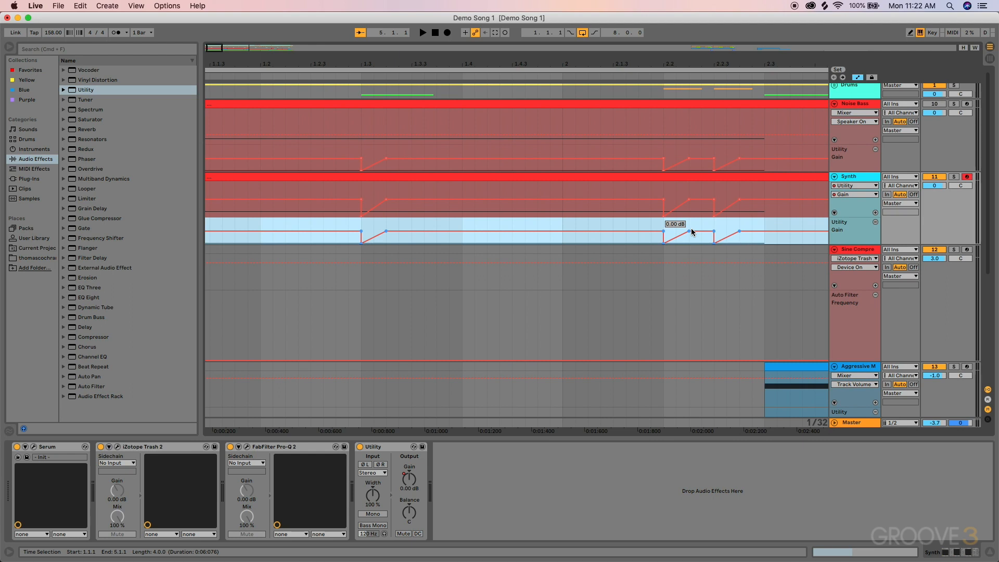
scroll(620, 226, "down", 8)
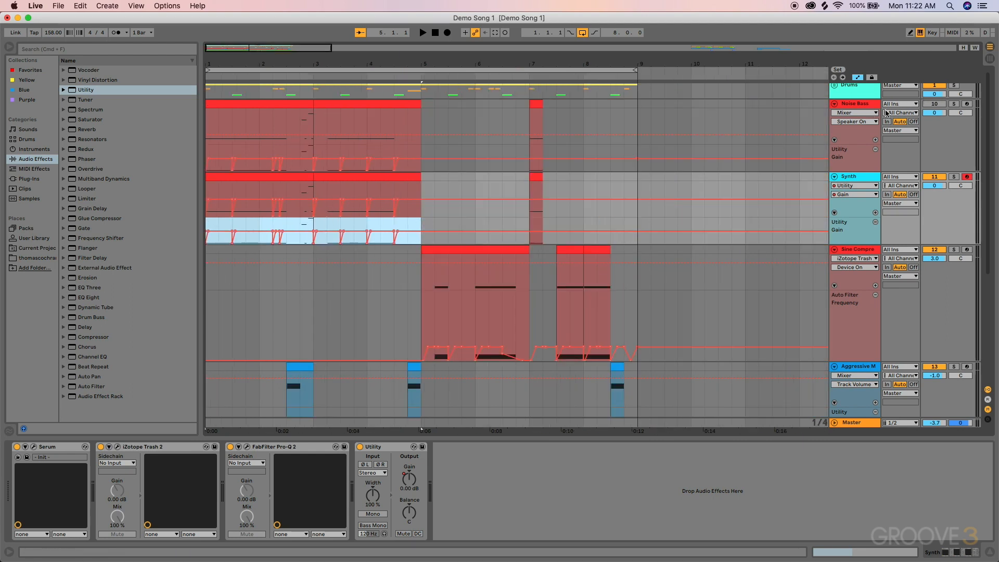
Solo the Drums track and play the arrangement to hear the rhythm behind the gain dips
scroll(854, 155, "up", 1)
left_click(955, 88)
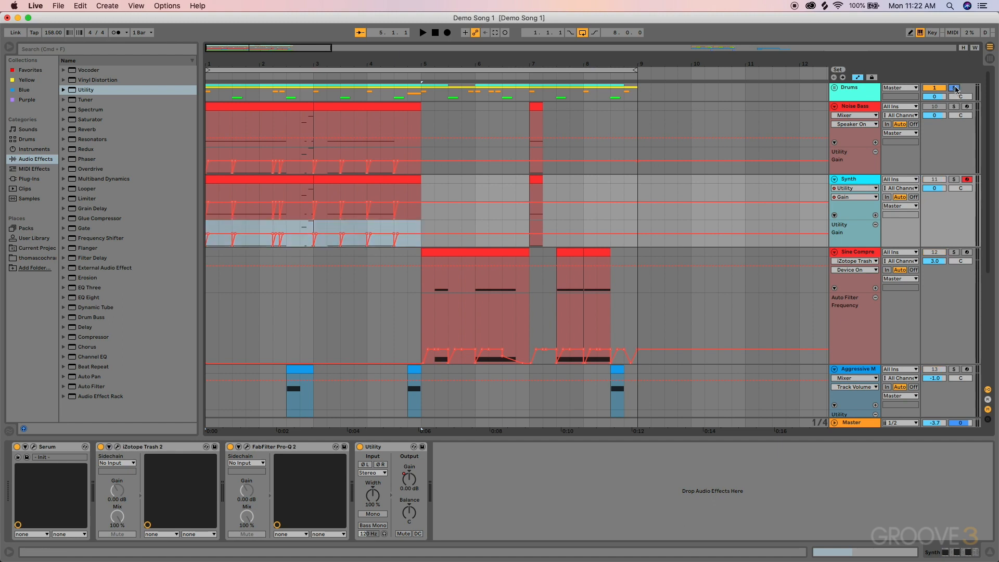
key("space")
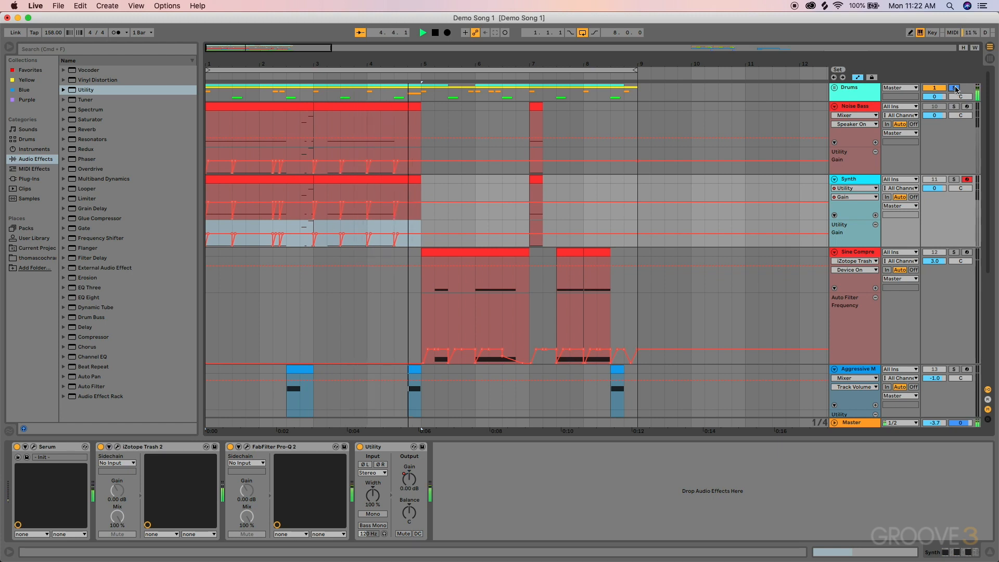
key("space")
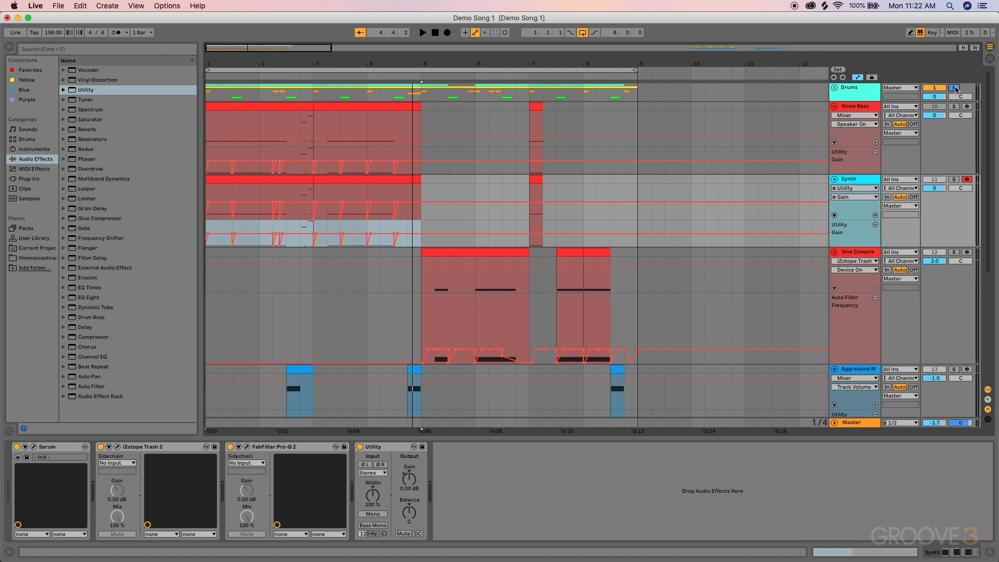
Hide the automation lanes and audition the Synth track in solo, including its short clip at bar 7
left_click(954, 179)
left_click(858, 77)
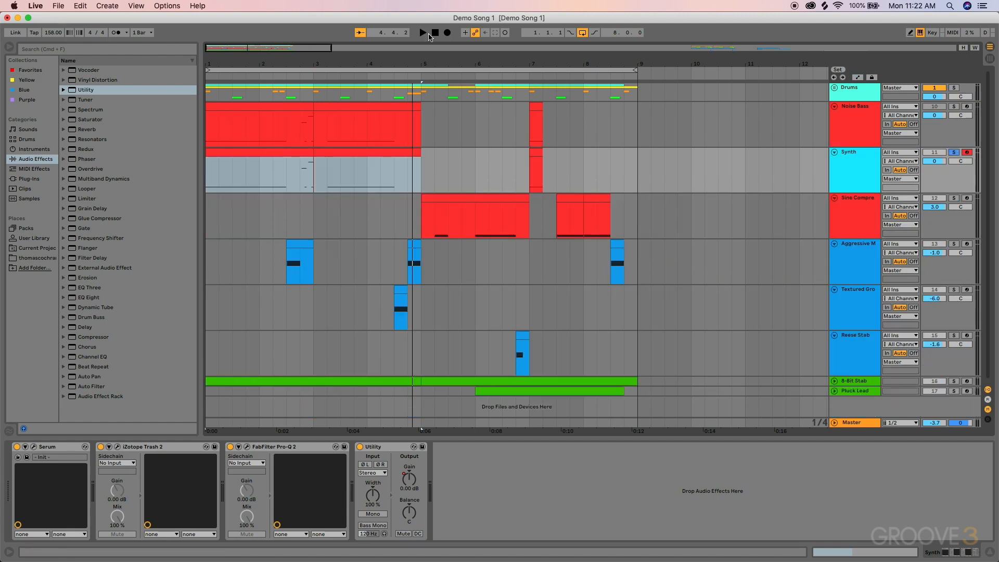
key("space")
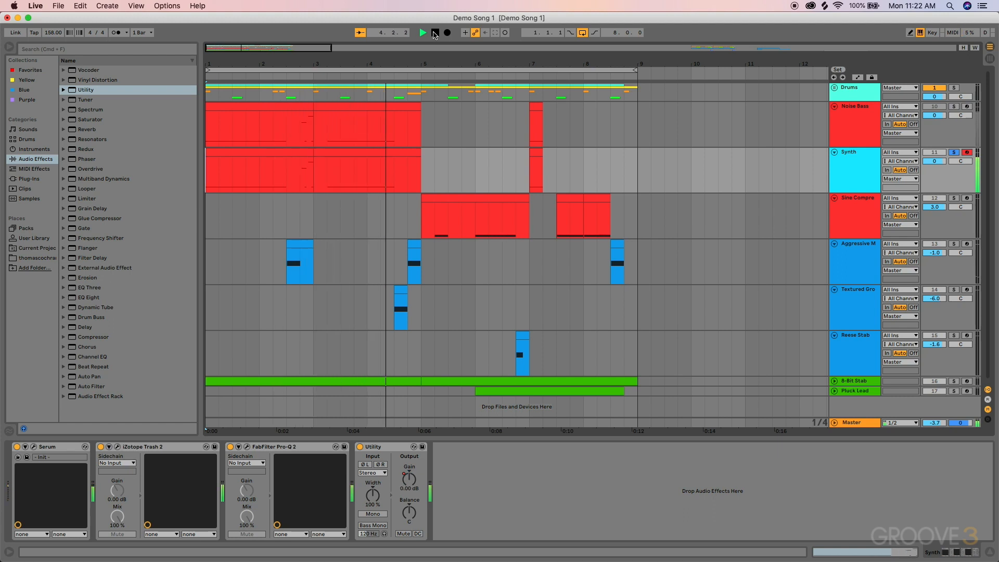
left_click(435, 33)
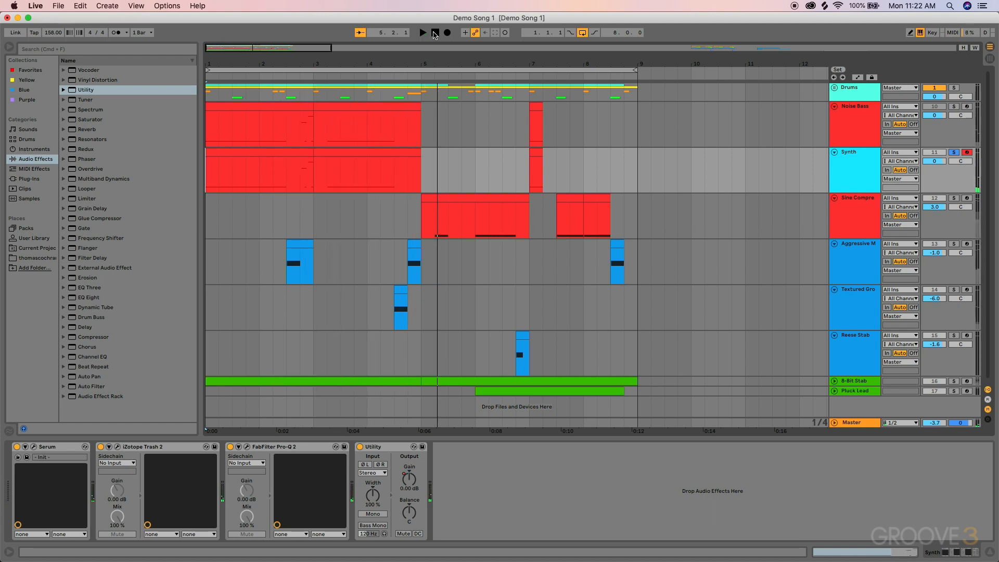
left_click(527, 76)
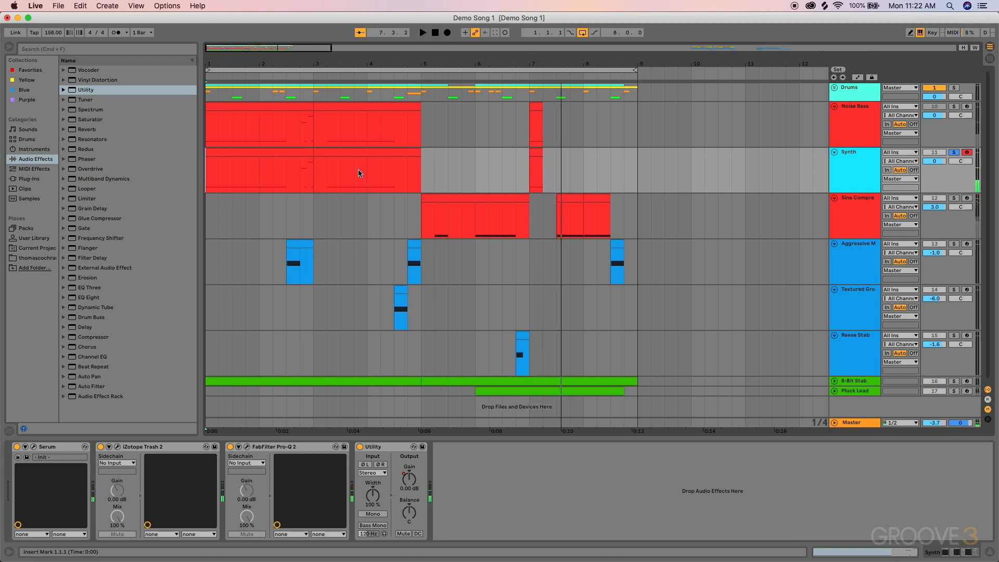
Examine the MIDI notes in the Synth track's clips, from the low sustained note to the high notes ending the first clip
left_click(358, 153)
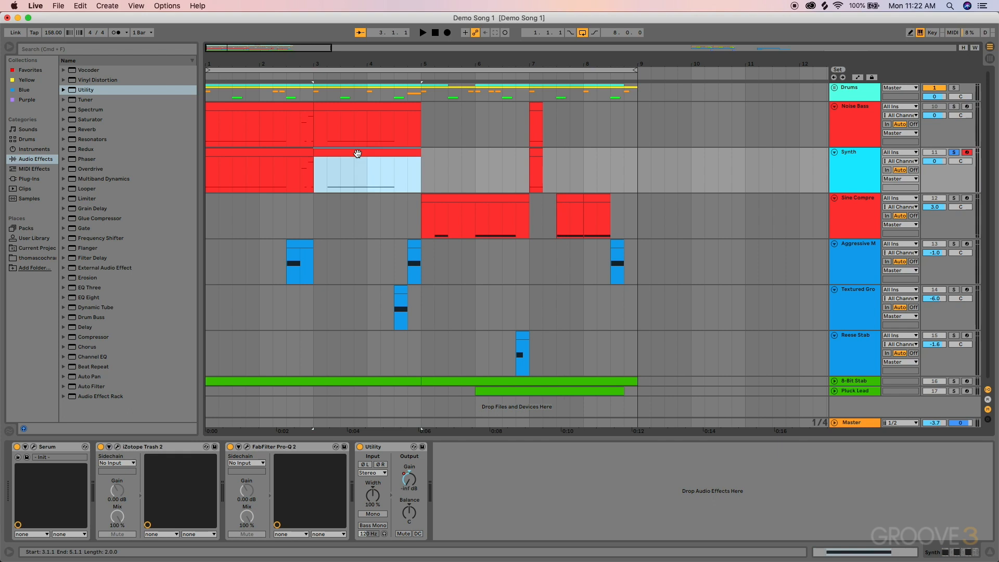
double_click(358, 153)
left_click(538, 130)
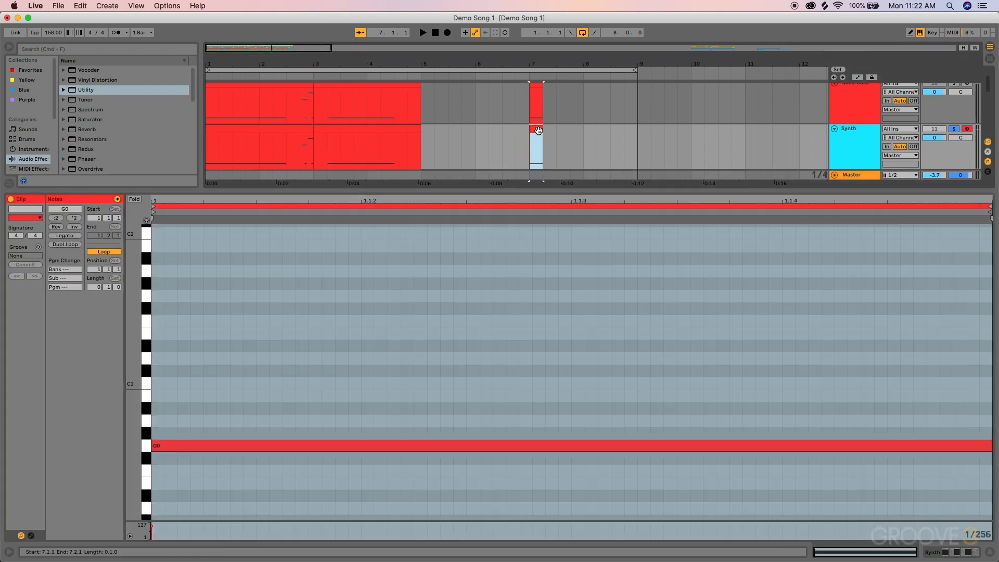
left_click(259, 129)
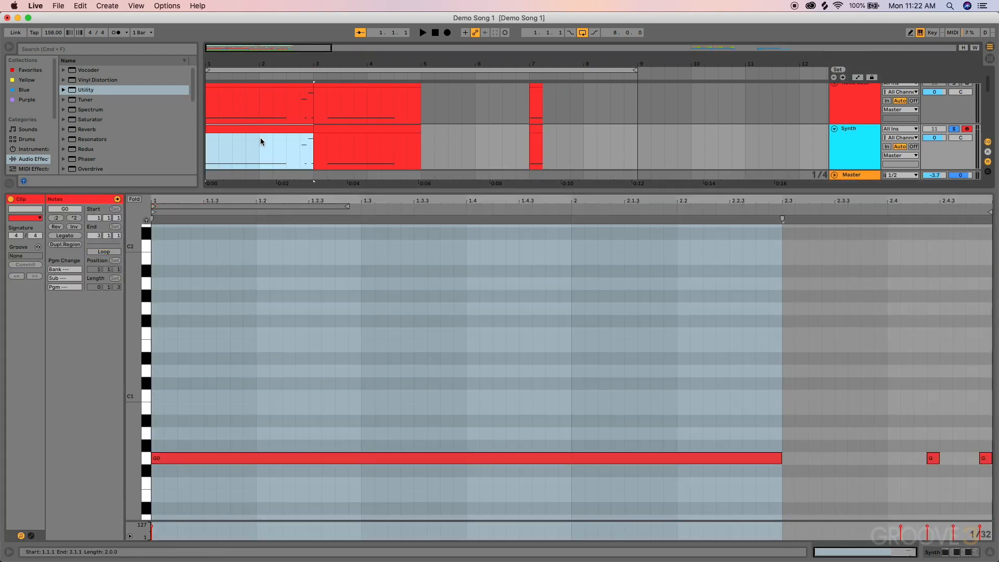
left_click(317, 356)
left_click(311, 404)
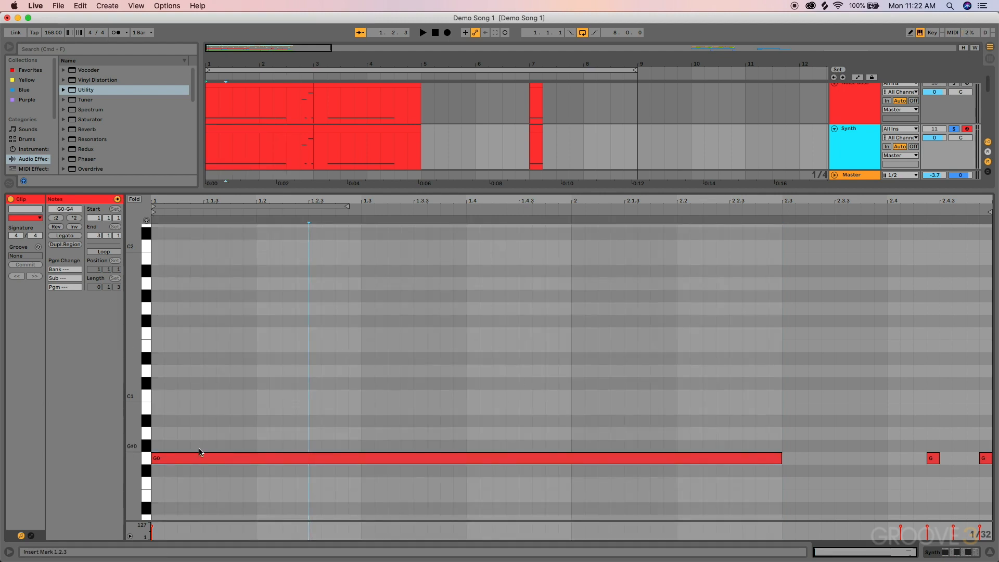
scroll(179, 461, "up", 5)
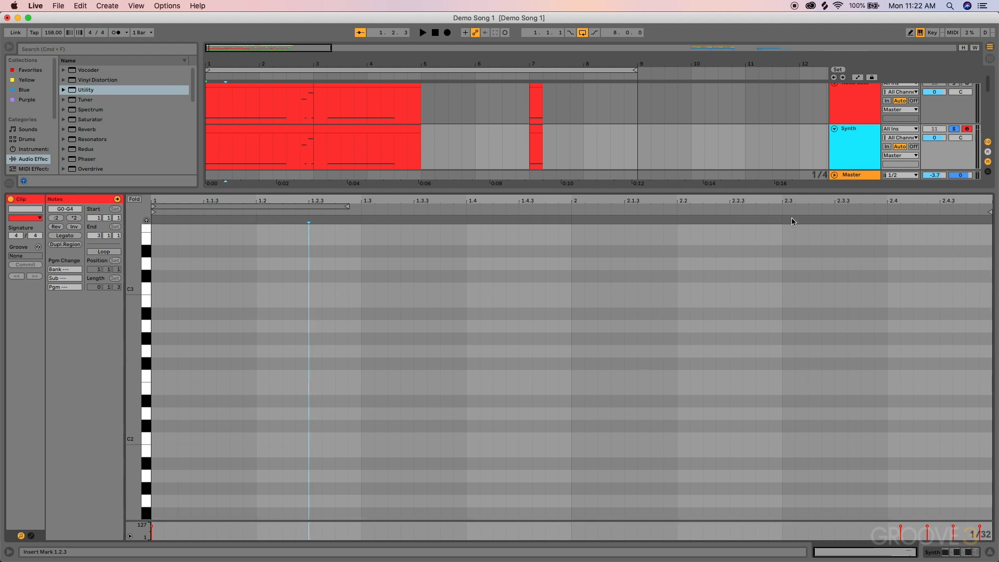
scroll(783, 342, "up", 5)
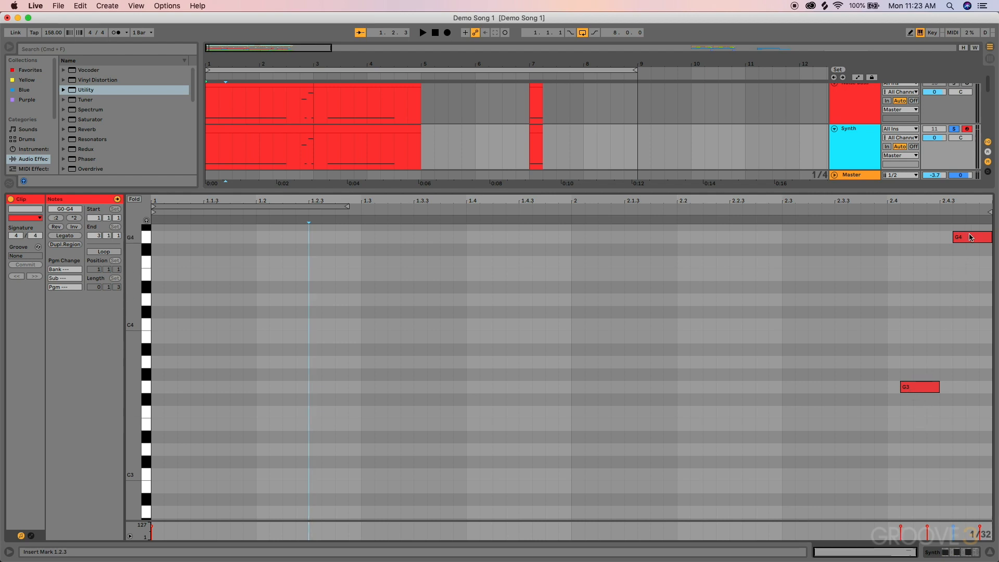
scroll(958, 351, "down", 10)
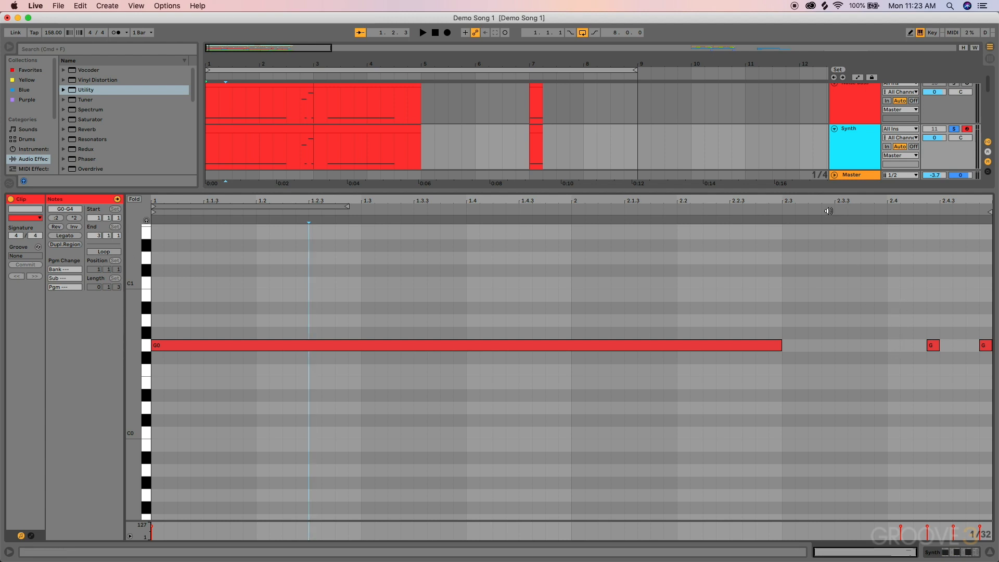
Play the end of the first Synth clip from 2.3 and turn off the Synth track's solo
left_click(789, 206)
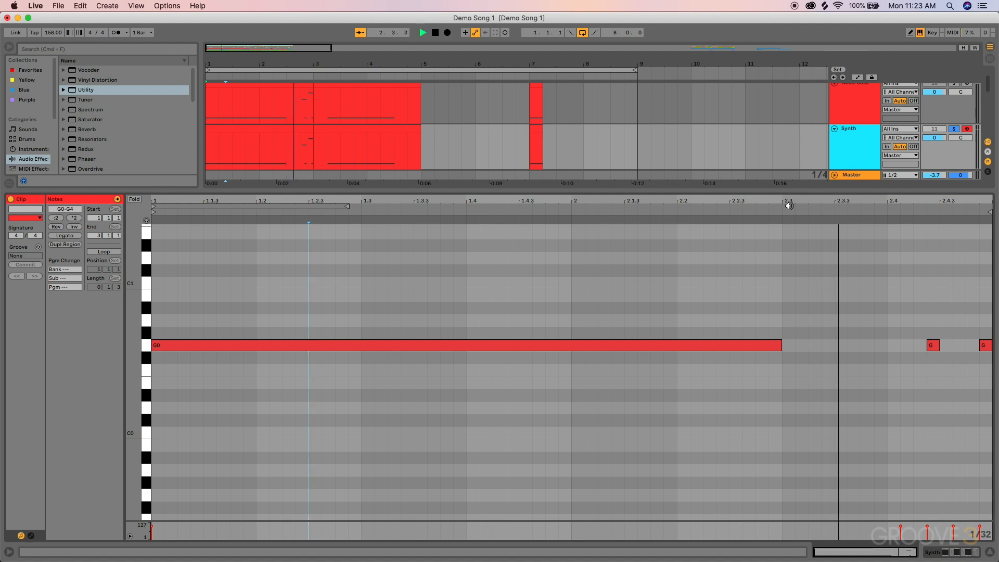
key("space")
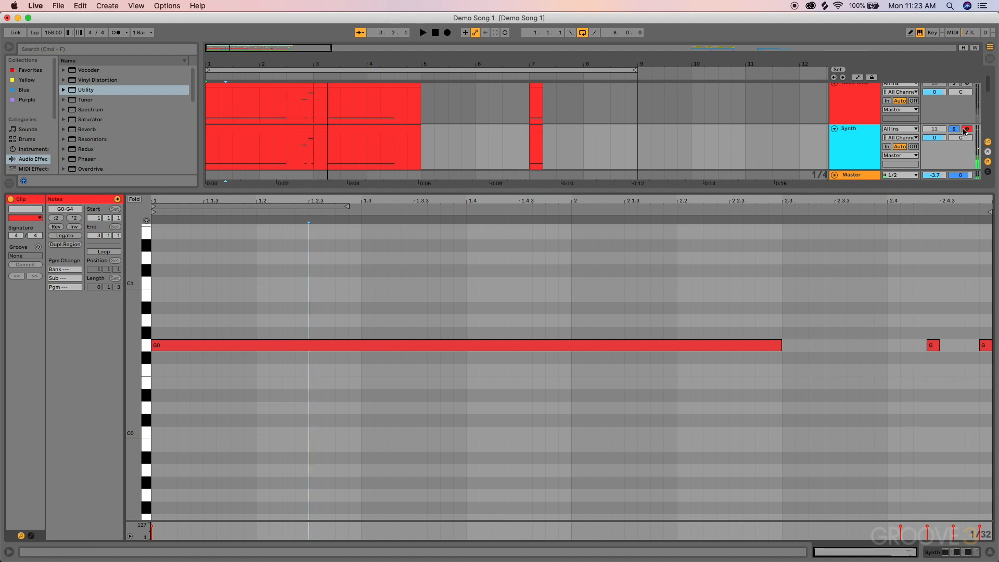
scroll(747, 104, "up", 2)
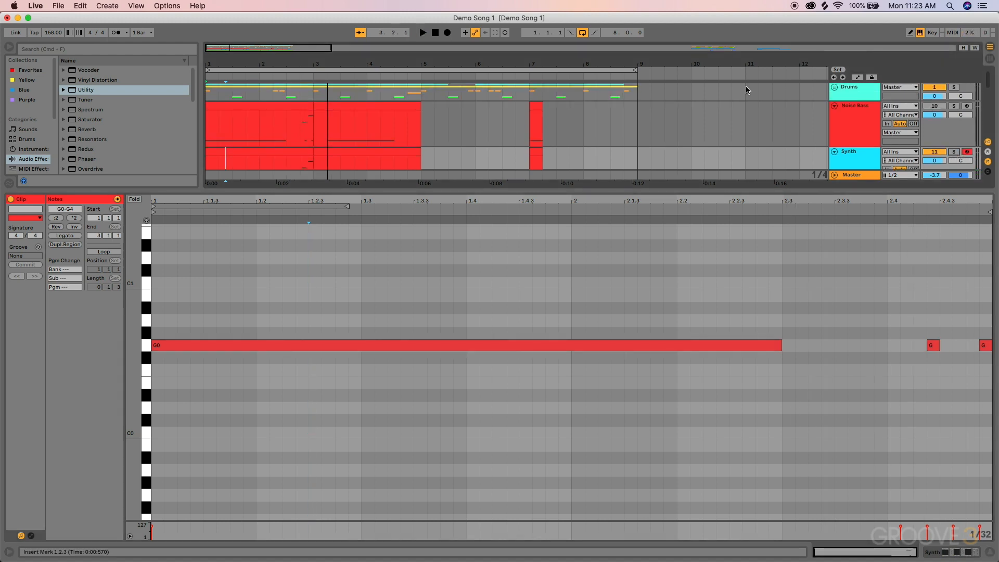
Reset the playhead to the song start and check the Synth track's volume fader in the Session mixer
left_click(435, 33)
key("Tab")
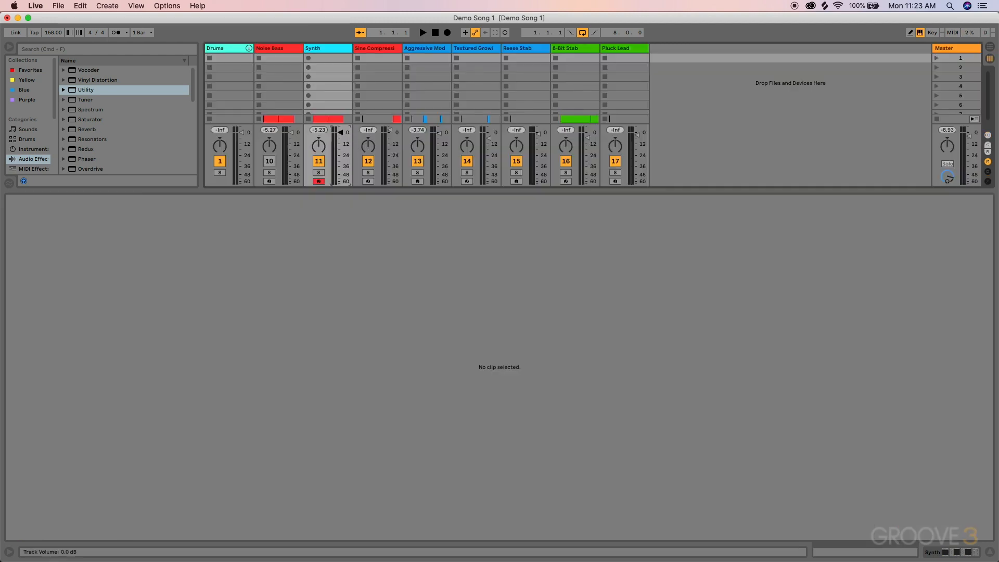
left_click_drag(341, 132, 341, 134)
key("Tab")
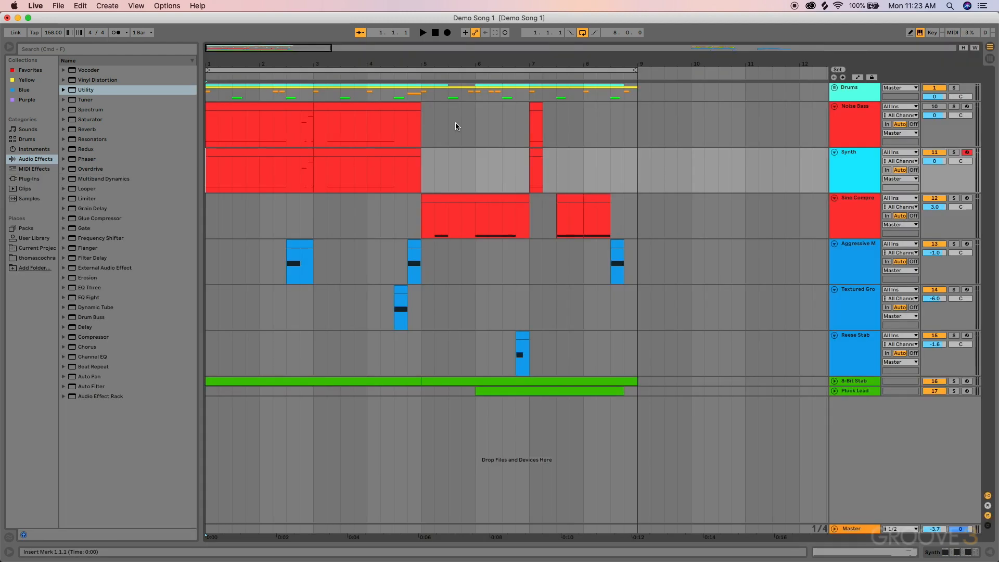
Play the full arrangement from bar 1 while viewing the Synth clips at bars 3 and 7, and stop with the clip editor hidden
key("space")
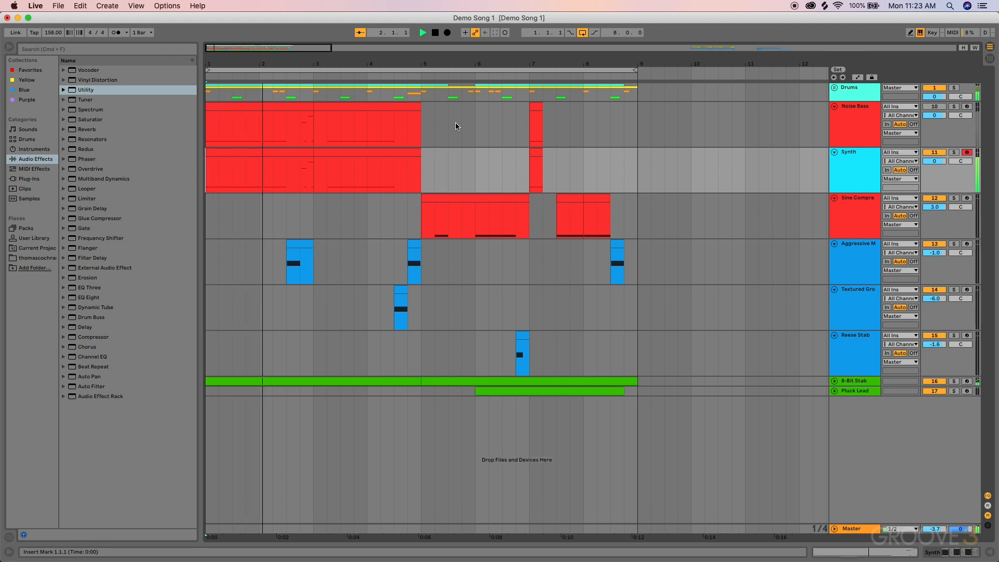
double_click(412, 154)
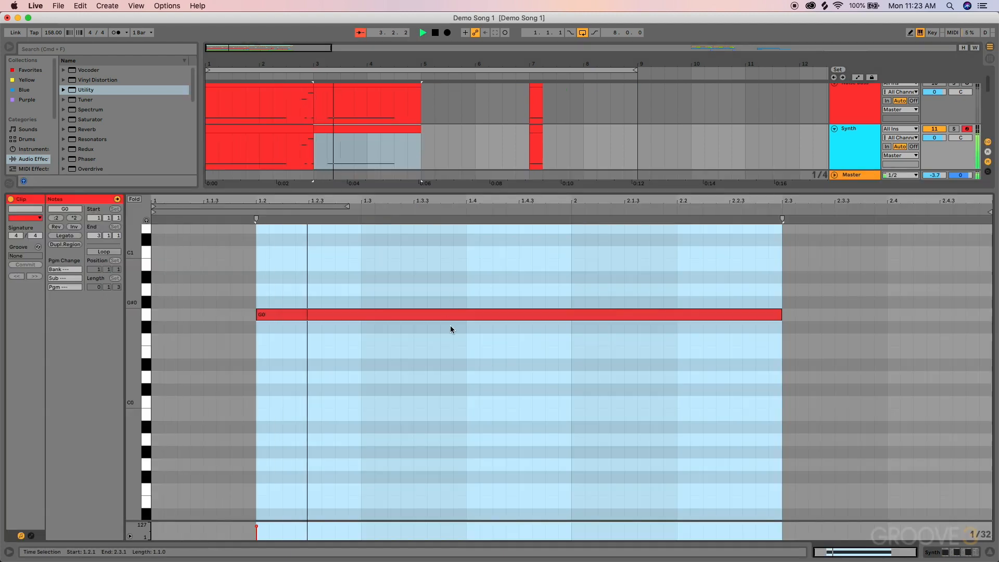
left_click(536, 130)
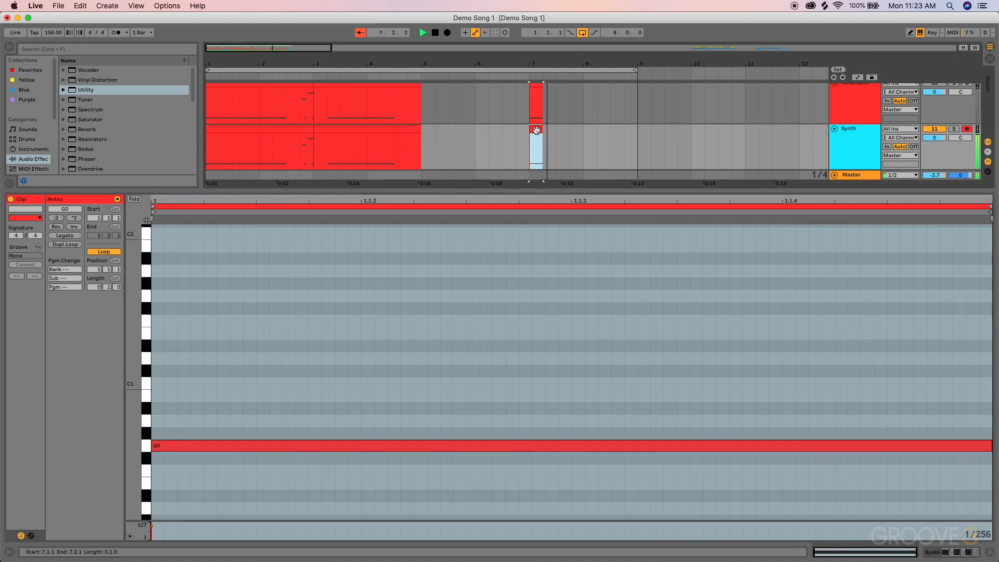
left_click(565, 136)
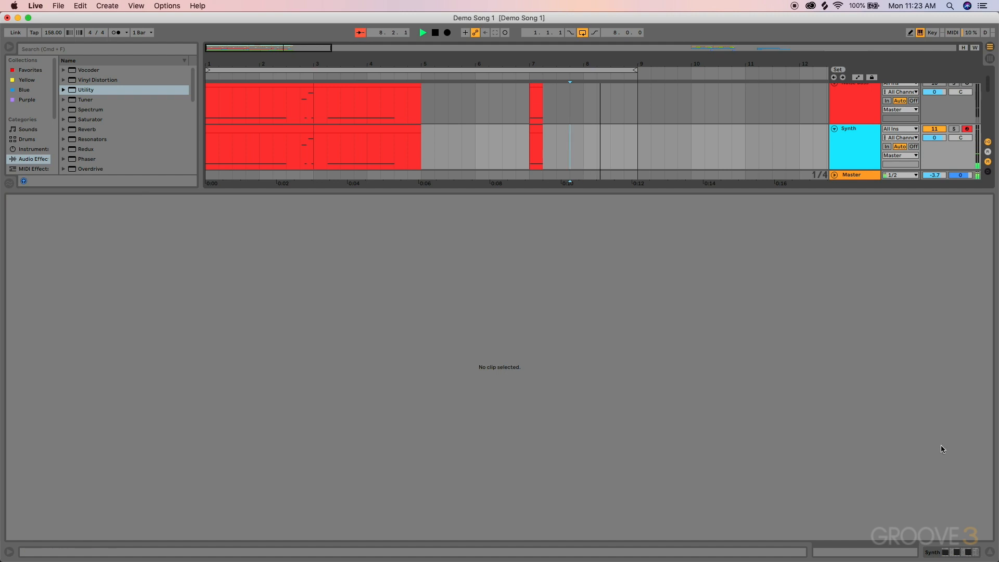
left_click(990, 552)
key("space")
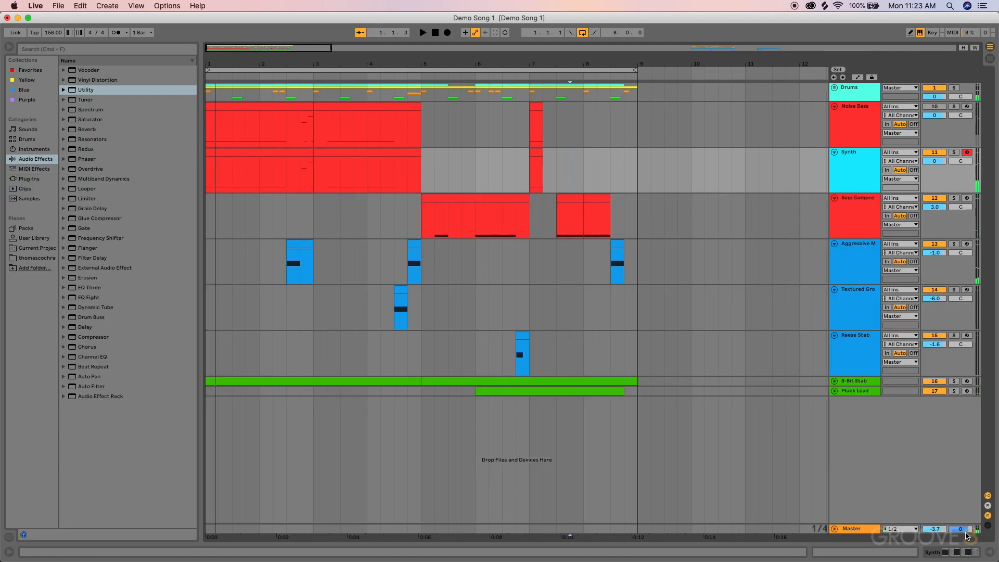